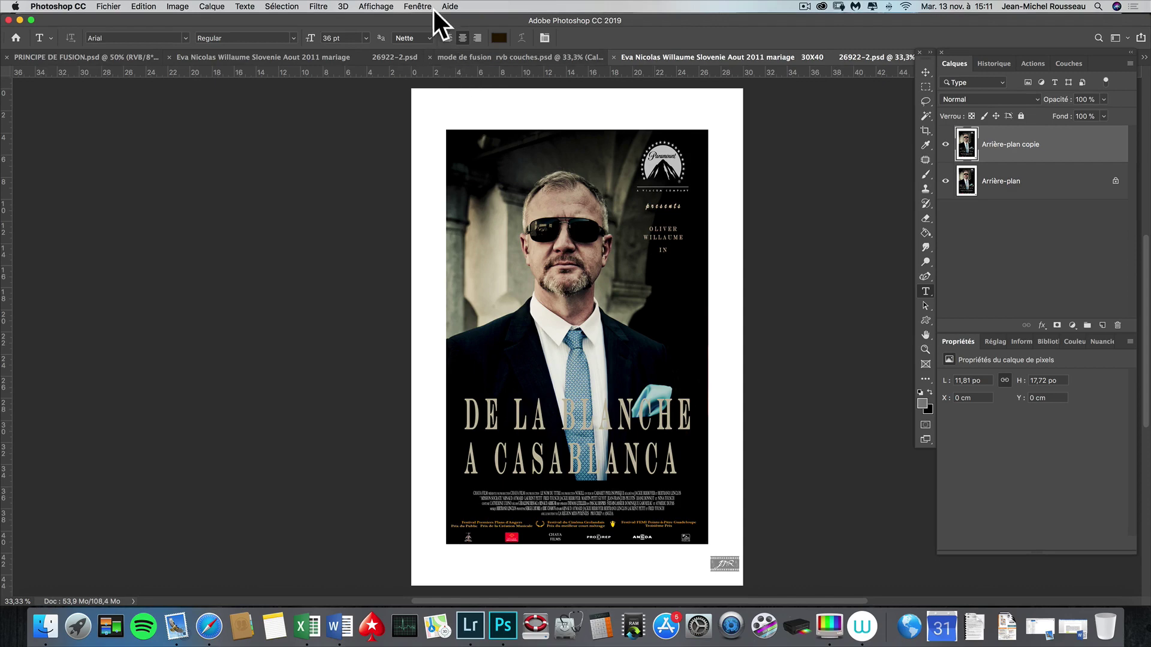
Step: Switch to the open 26922-2.psd portrait without the poster text and review the blending modes available for its top layer
left_click(427, 4)
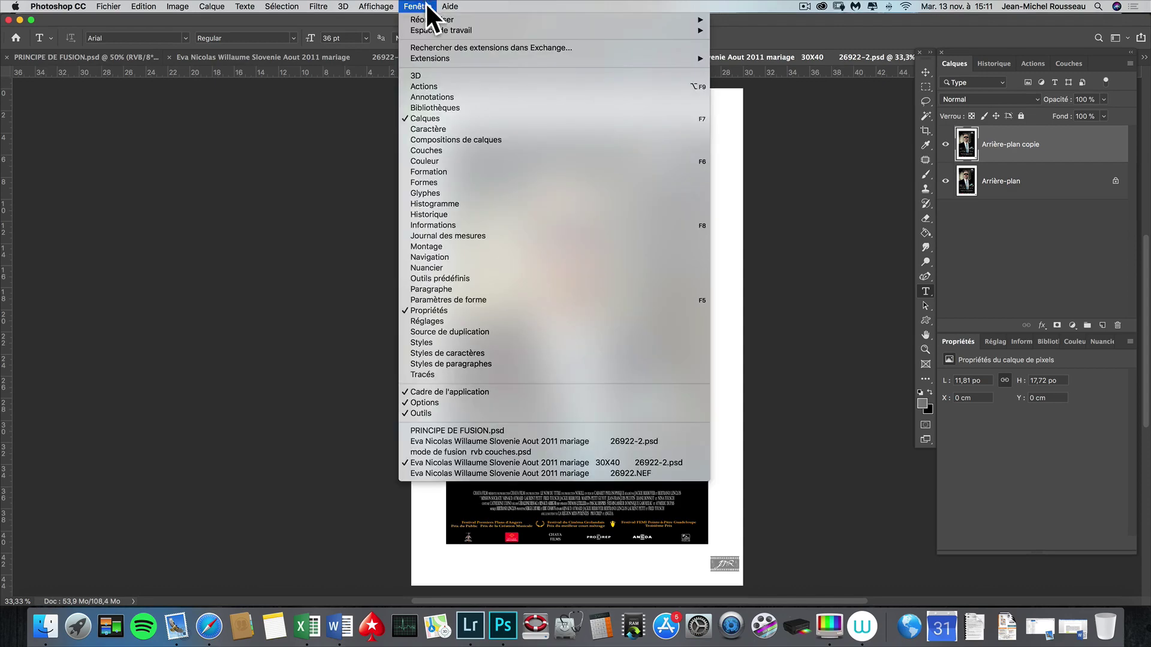
left_click(509, 441)
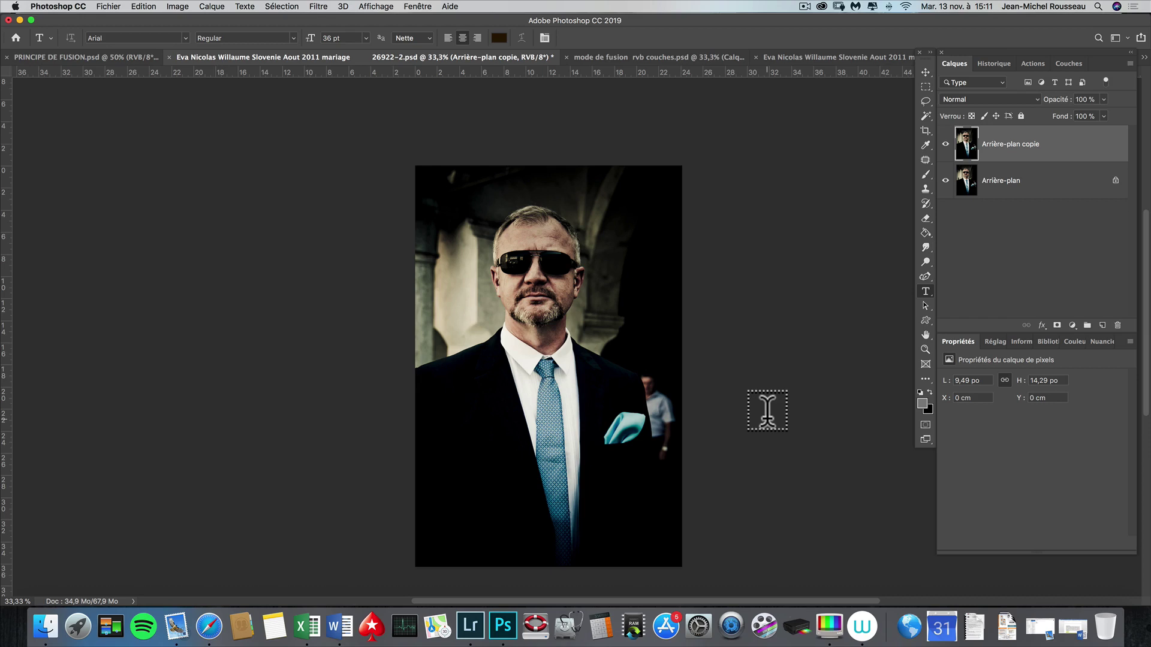
left_click(1015, 99)
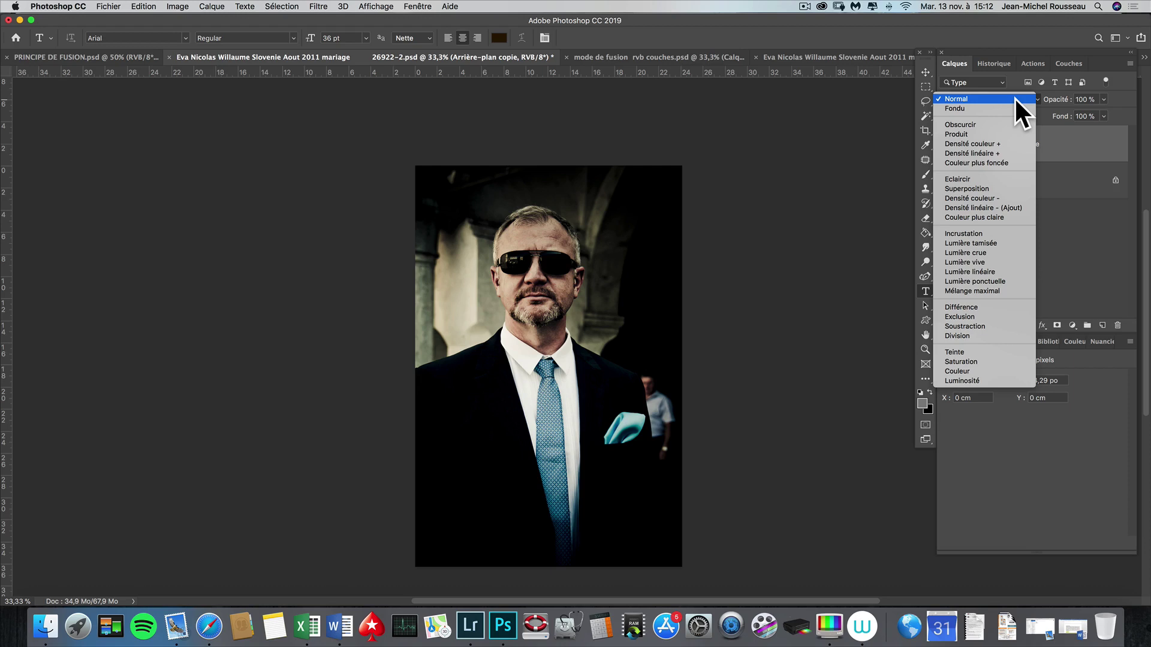
left_click(1055, 228)
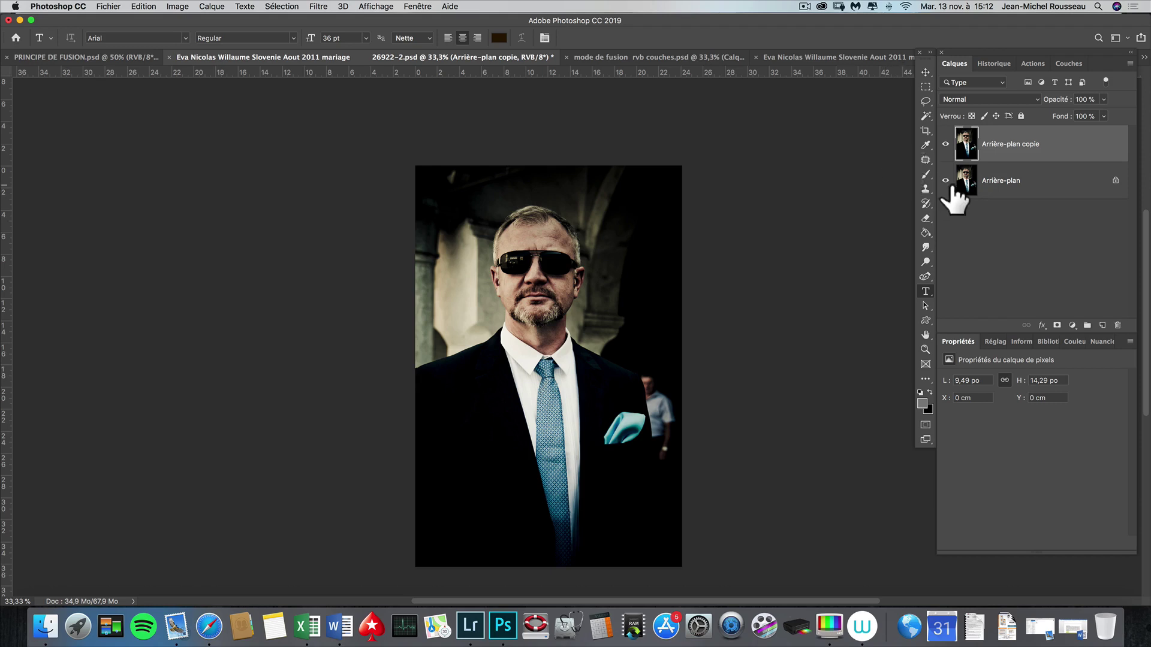
Step: Examine the blending modes offered by the Brush and Clone Stamp tools and the Paint Bucket options, then return to the Type tool
left_click(926, 174)
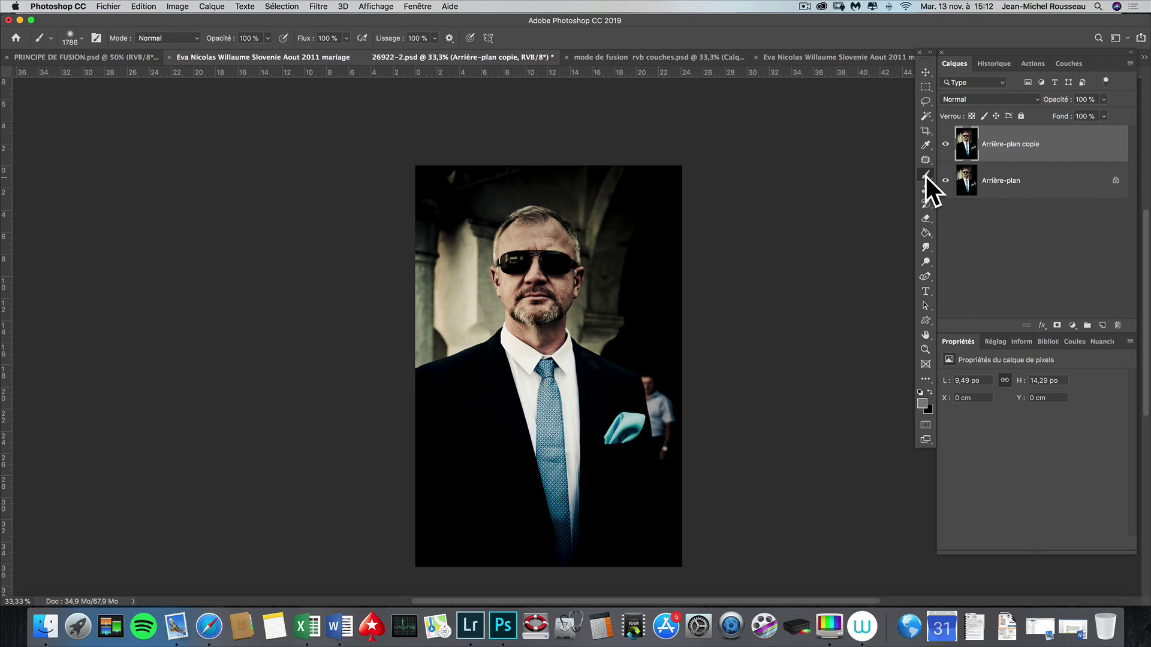
left_click(189, 38)
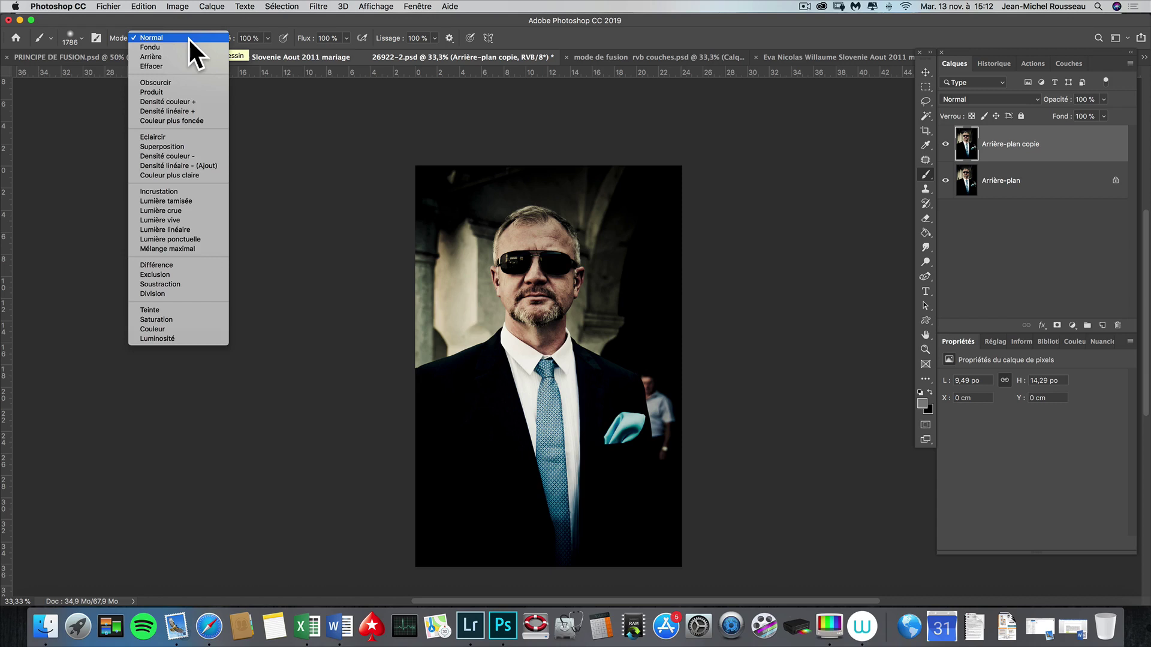
left_click(928, 193)
left_click(928, 192)
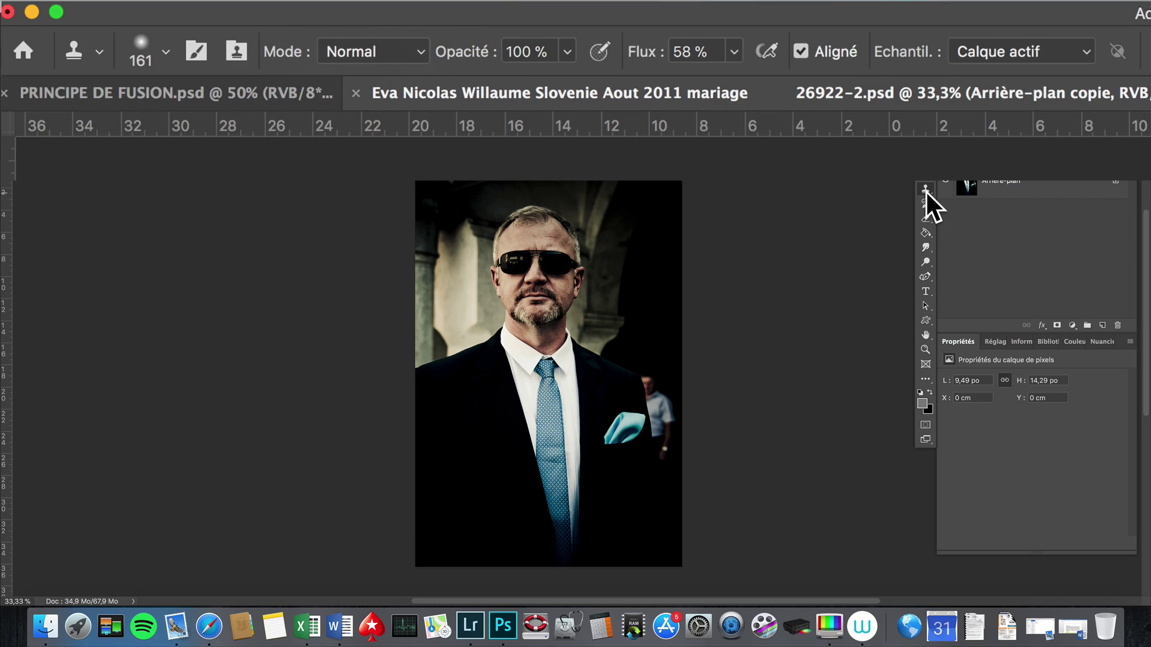
left_click(191, 37)
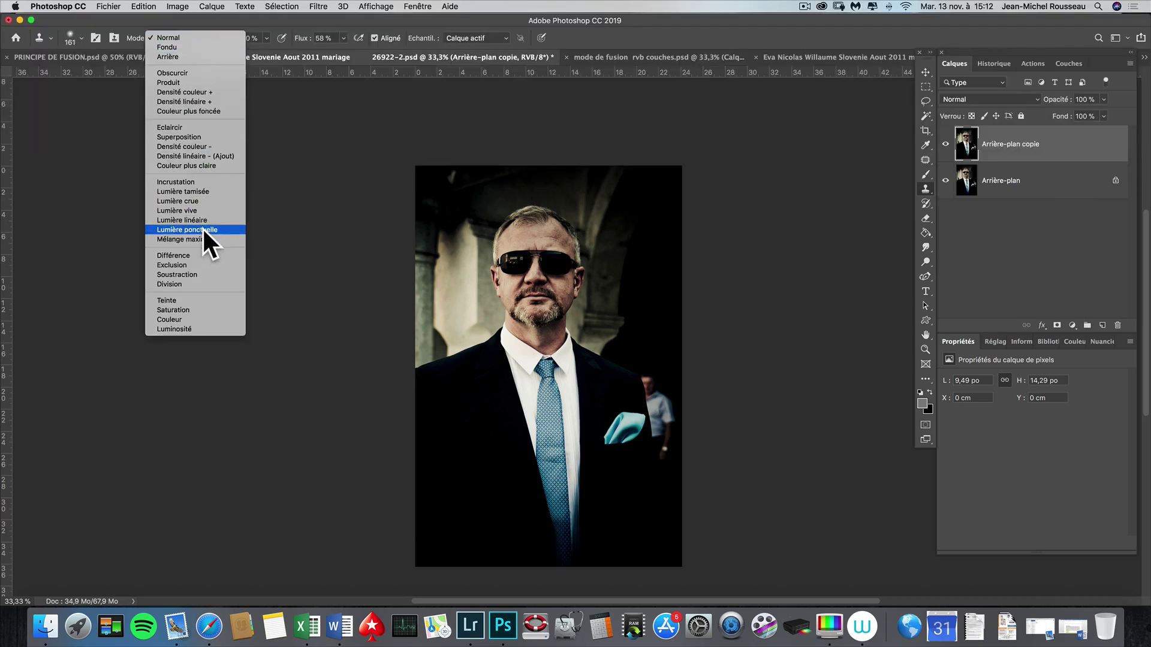
left_click(194, 37)
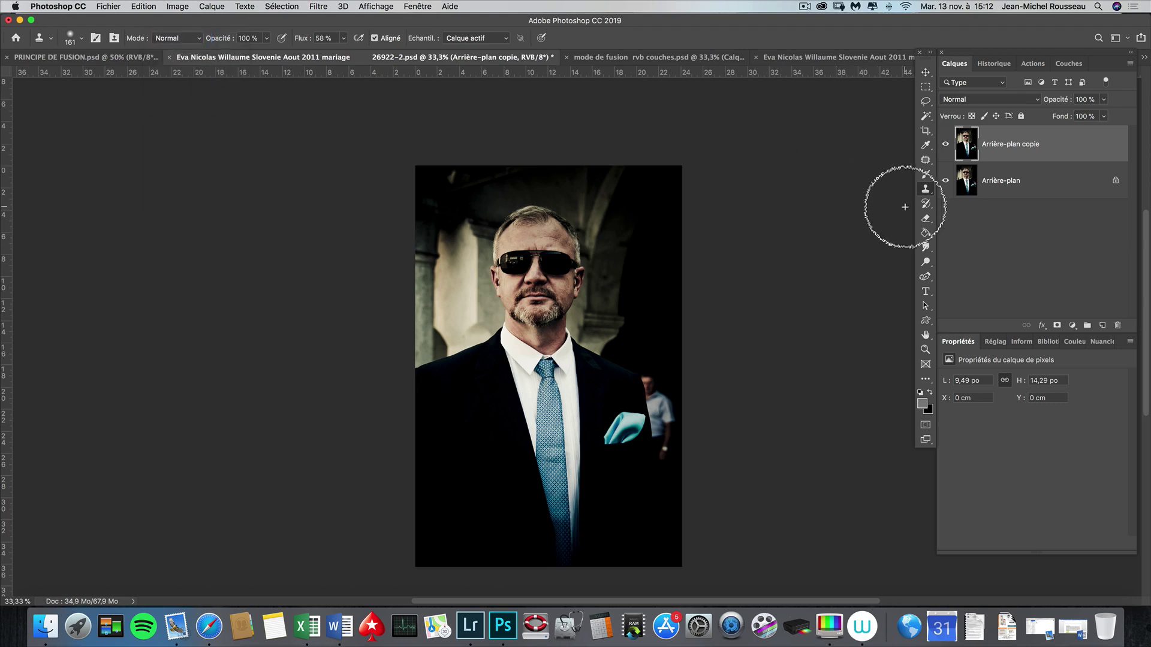
left_click(926, 235)
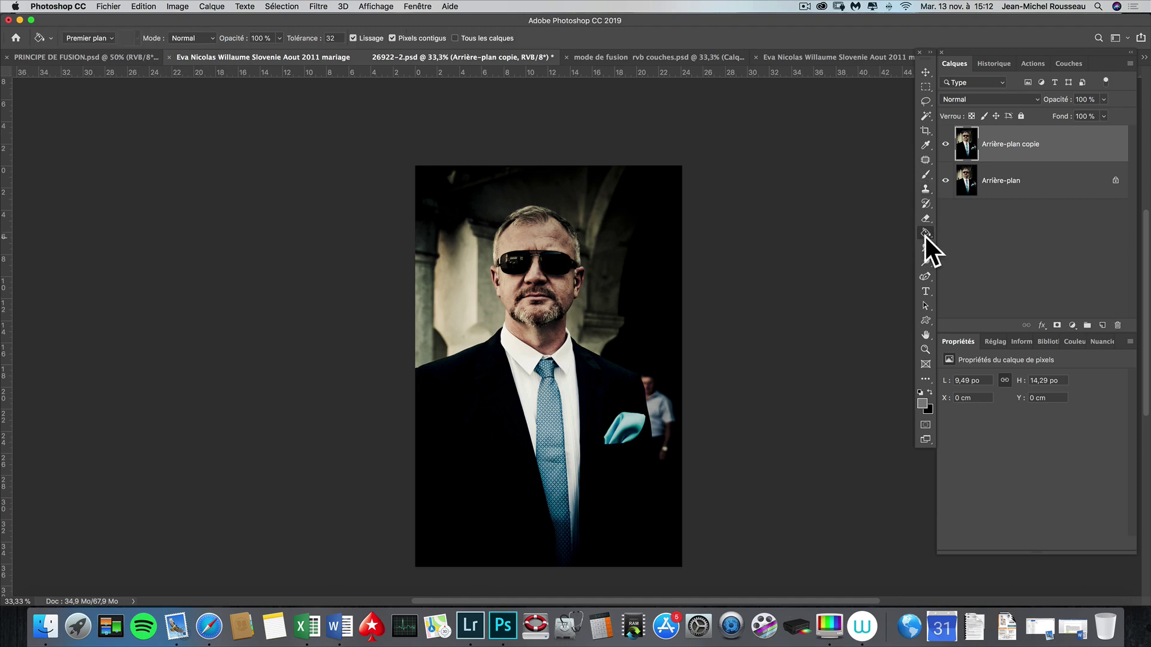
left_click(927, 292)
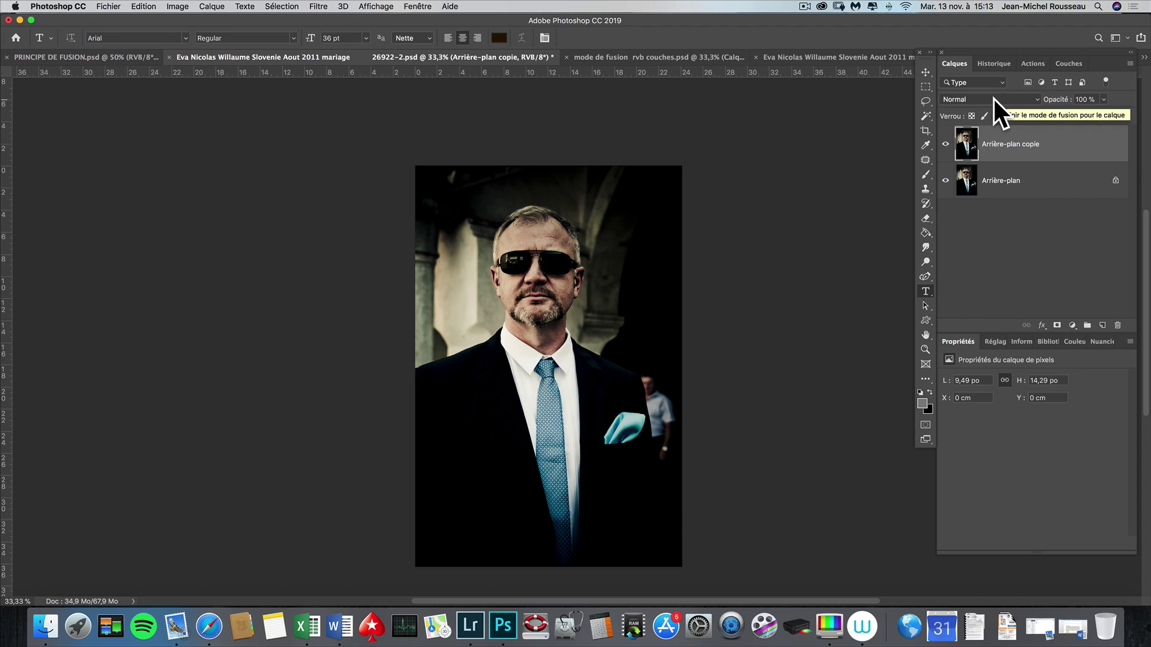
Step: Add a bright orange Couleur unie fill layer above the portrait layers, with hue 40° and saturation 98%
left_click(1001, 214)
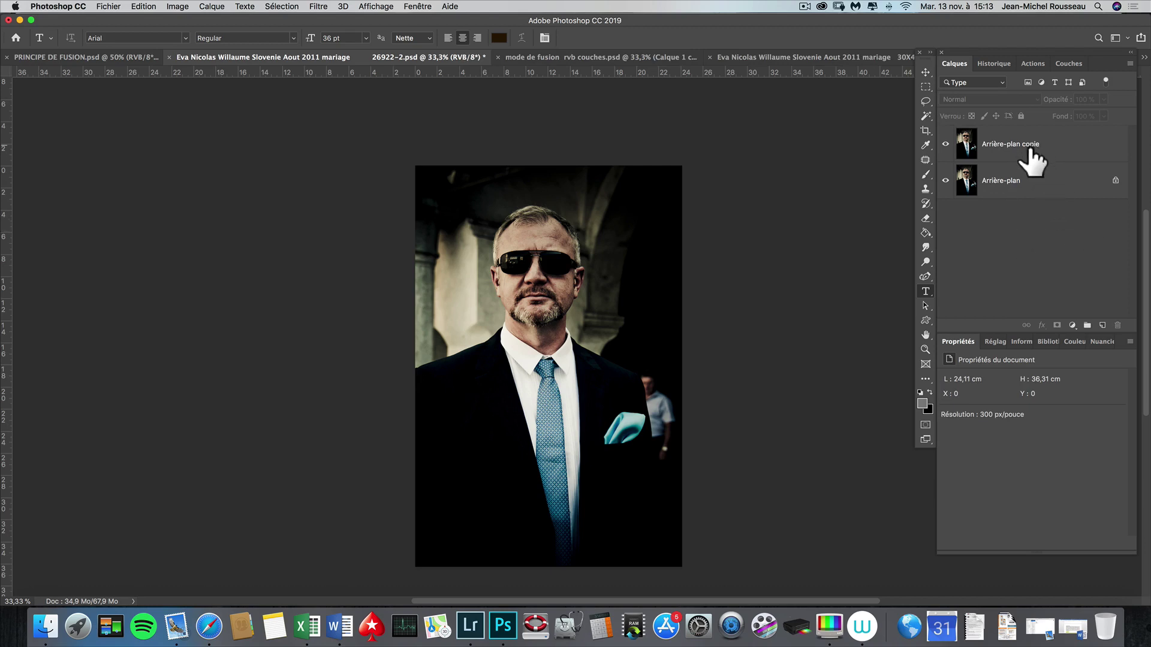
left_click(1072, 325)
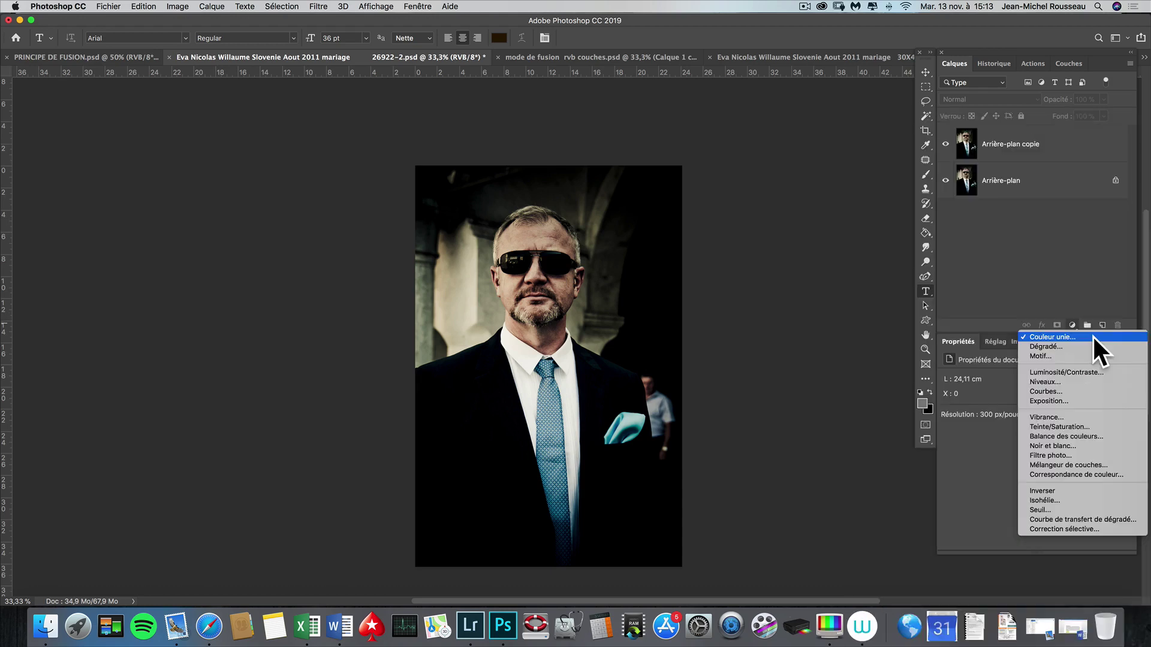
left_click(1092, 337)
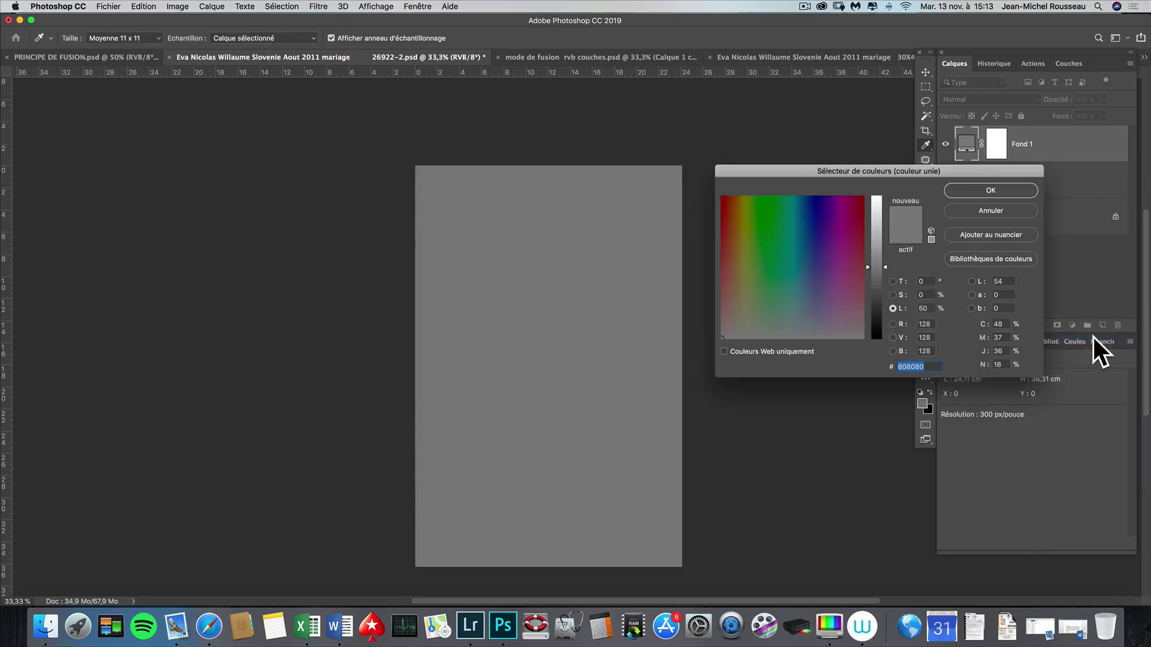
left_click(737, 198)
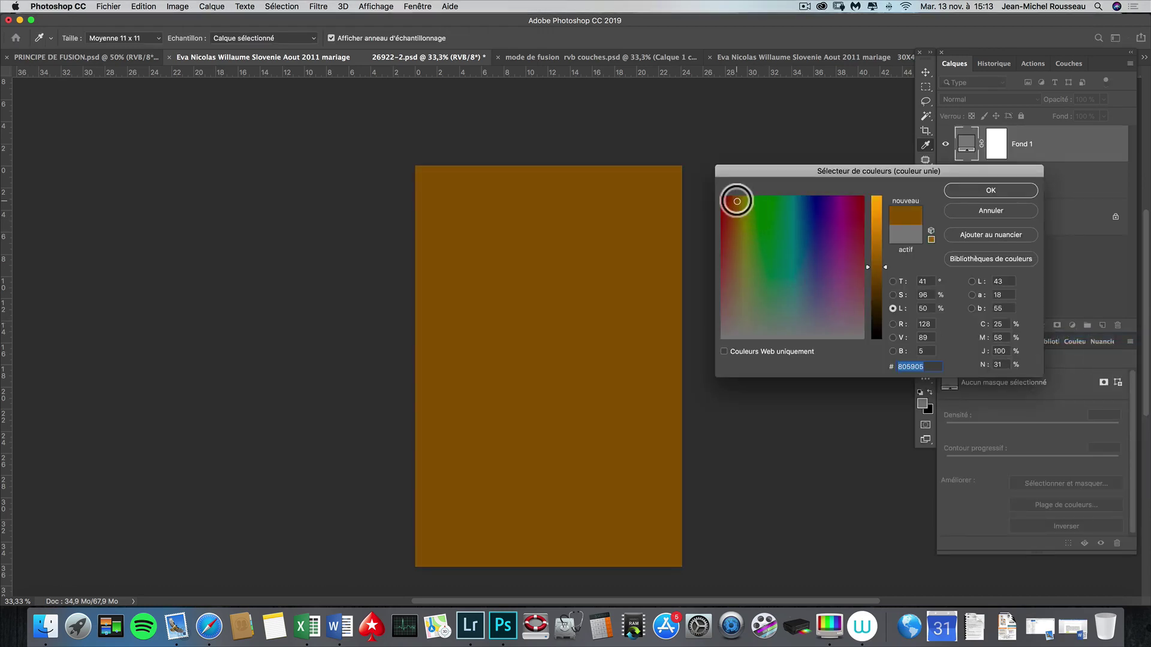
left_click(877, 199)
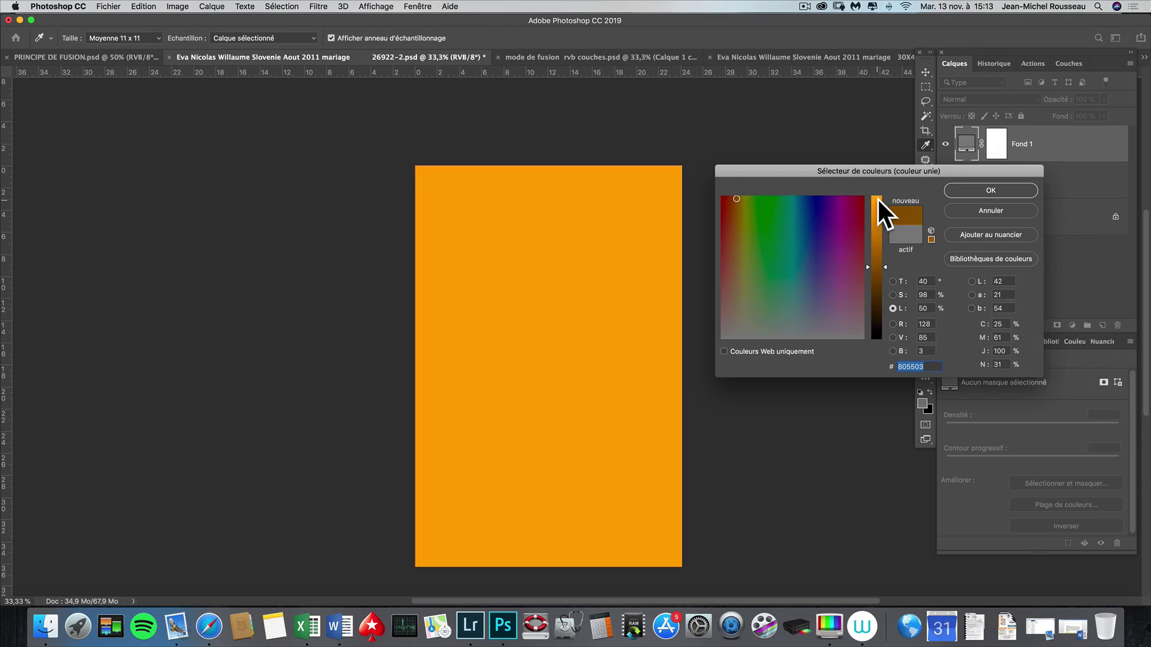
left_click(991, 191)
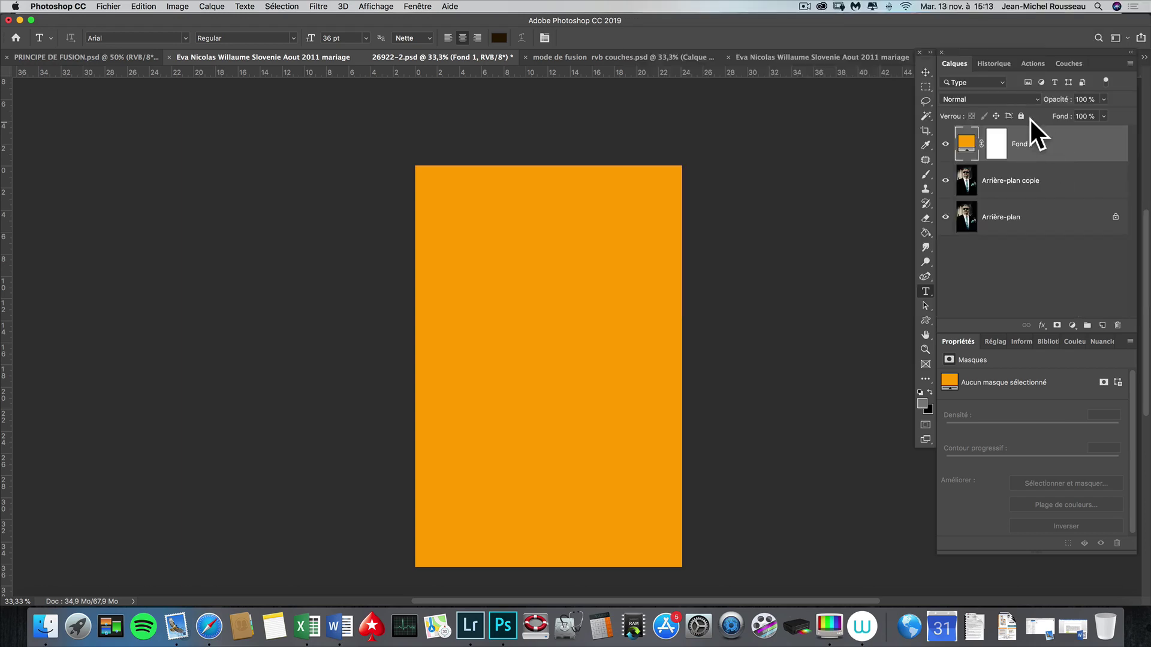
Step: Set the orange fill layer's blending mode to Lumière tamisée and its opacity to 54%
left_click(1011, 100)
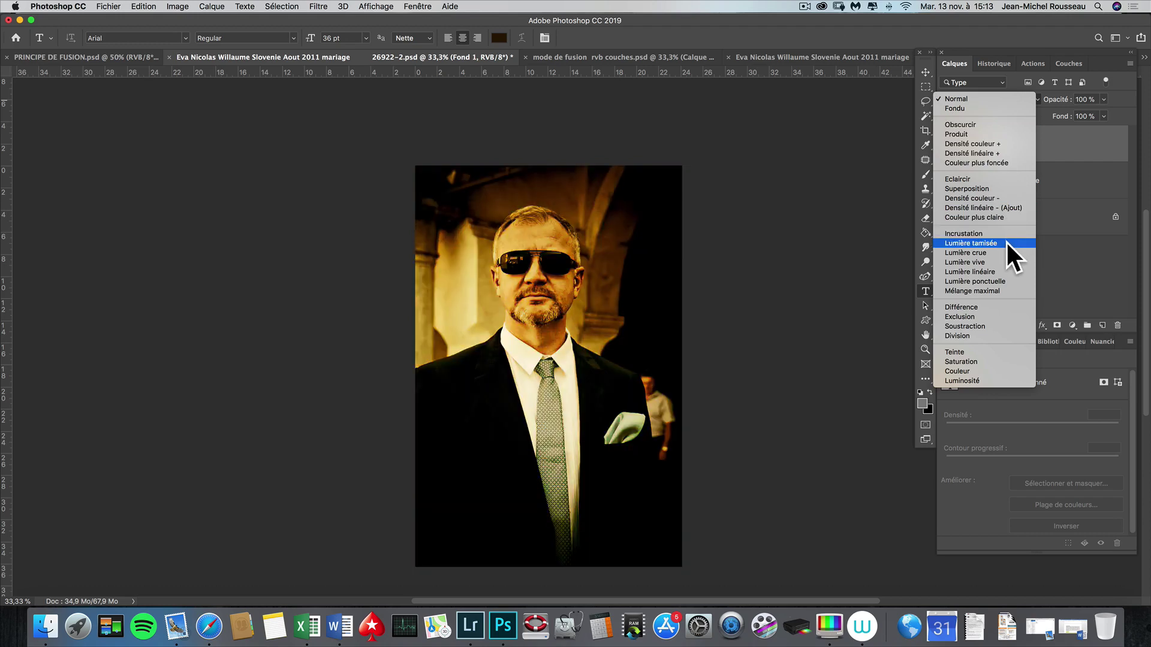
left_click(1006, 242)
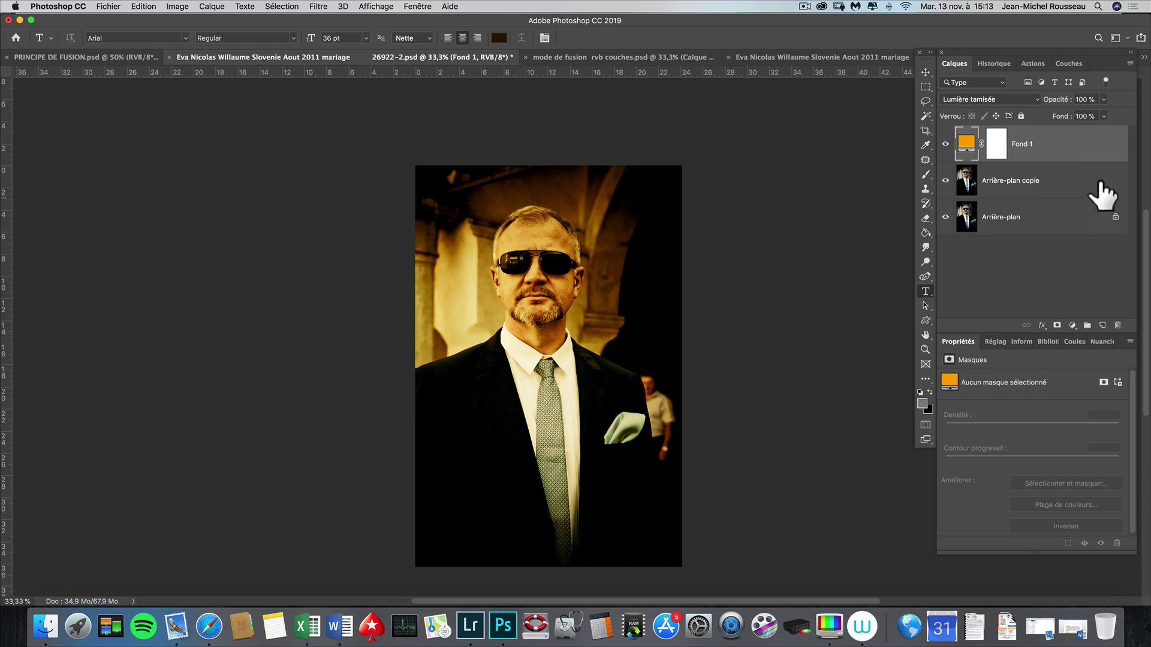
left_click(1104, 100)
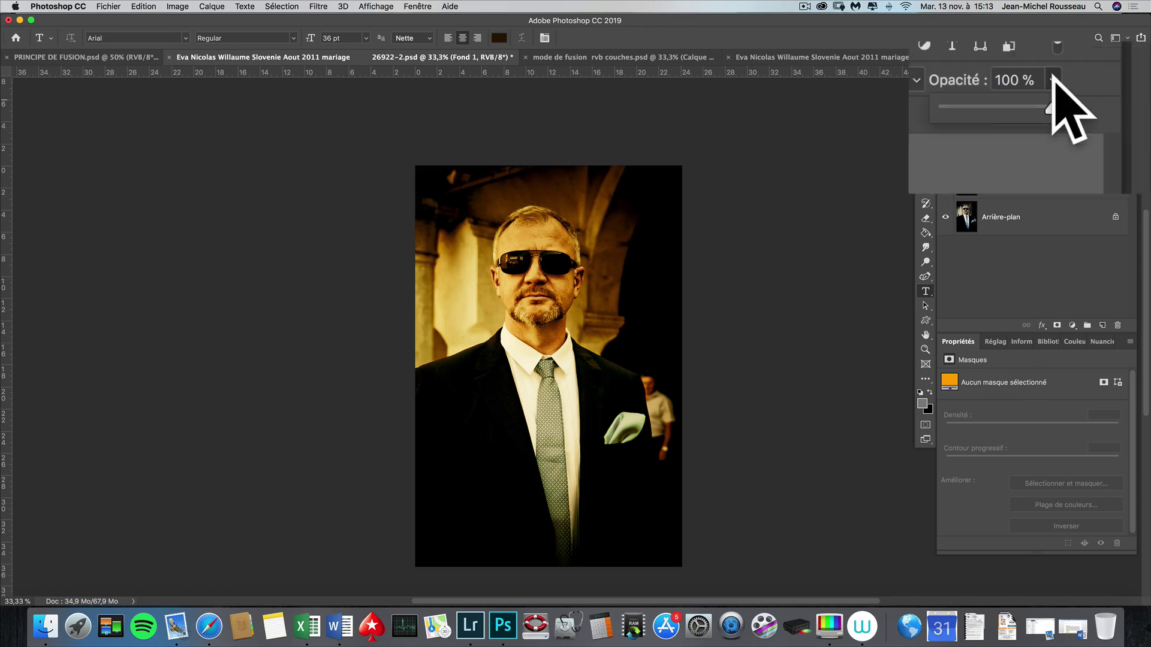
left_click(1001, 106)
left_click_drag(1001, 106, 1002, 109)
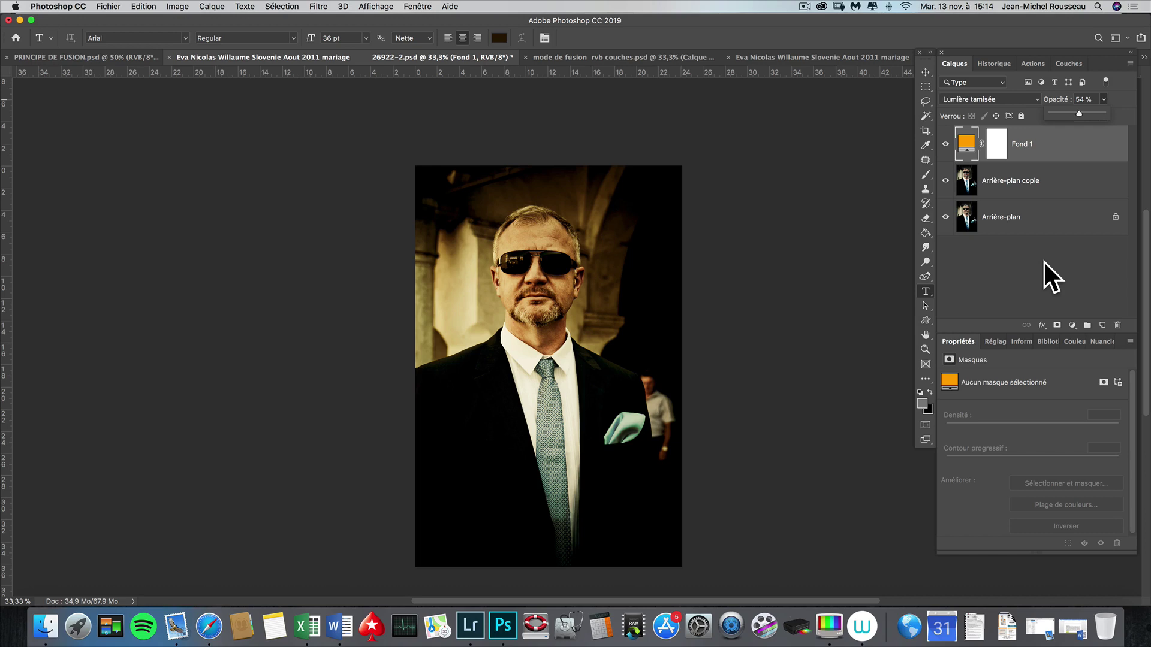
Step: Compare the portrait with the orange fill layer hidden and shown, and bring up the PRINCIPE DE FUSION.psd document
left_click(946, 143)
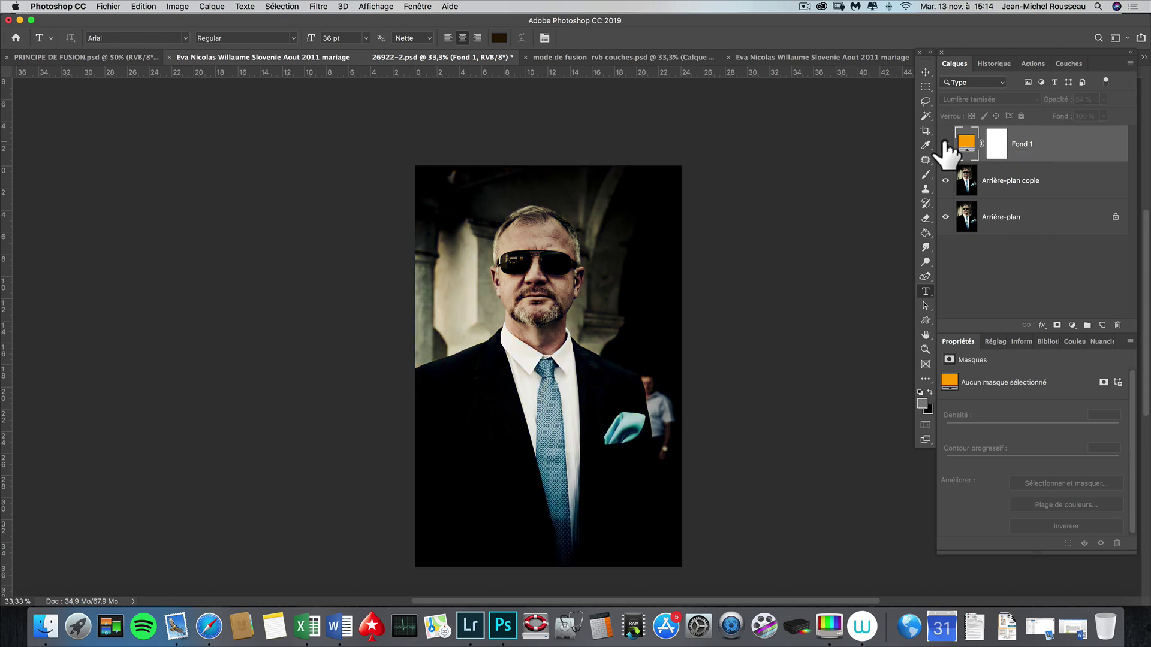
left_click(945, 144)
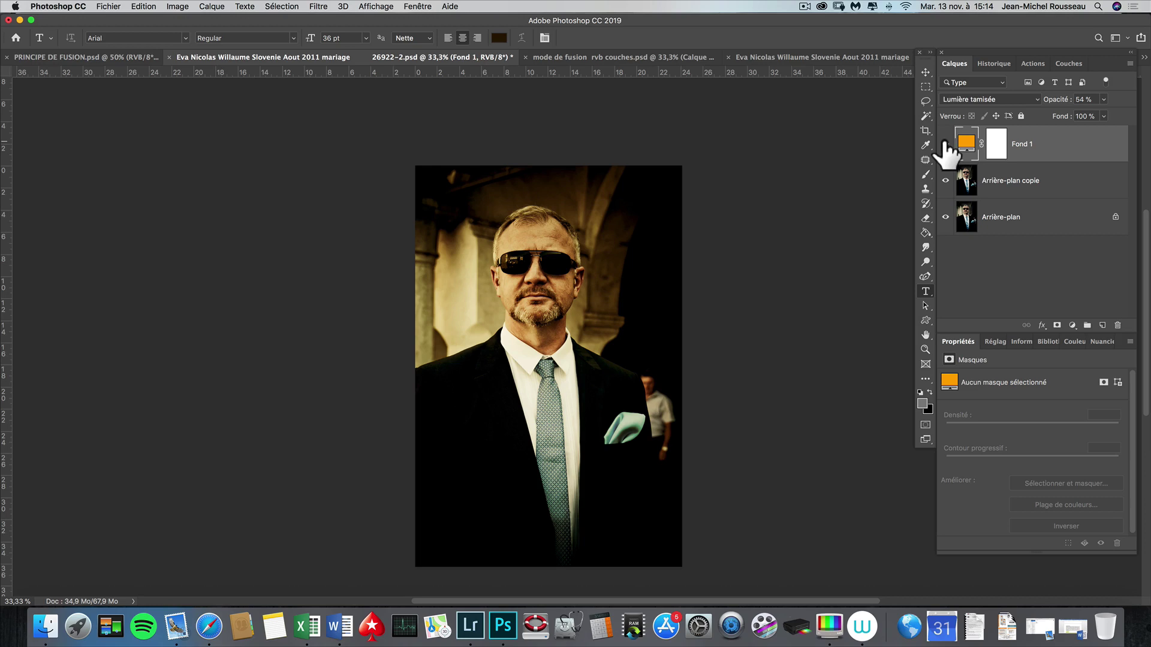
left_click(420, 6)
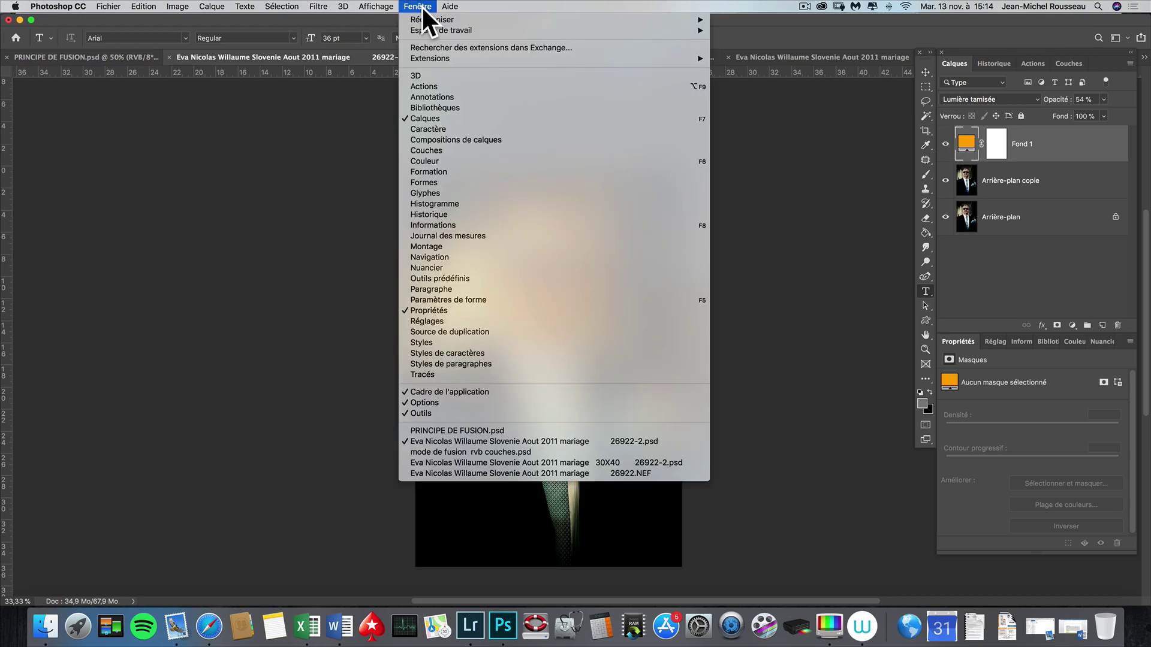
left_click(463, 430)
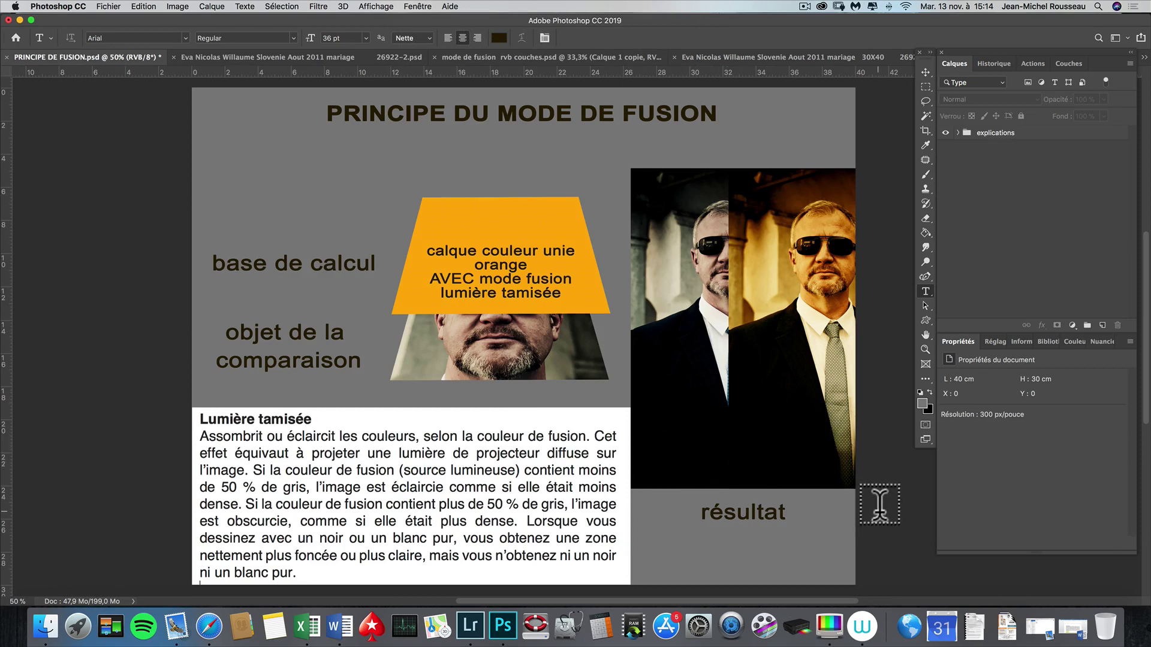
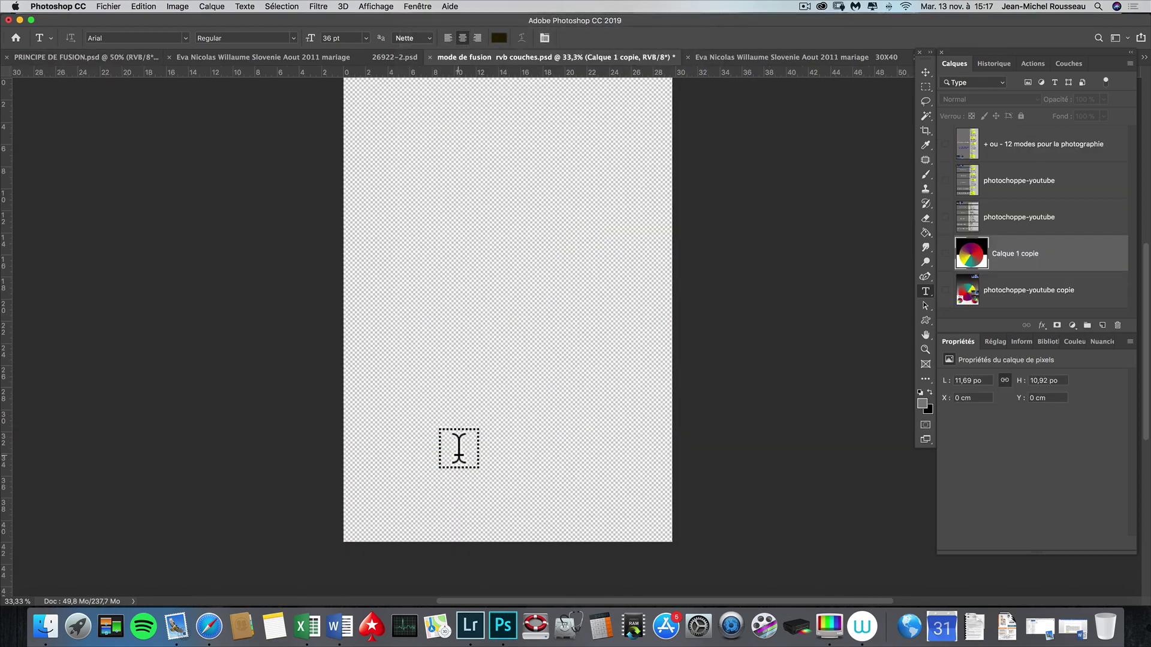
Step: In mode de fusion rvb couches.psd, show the upper photochoppe-youtube layer with the highlighted mode chart and check the adjustment layer types
left_click(946, 181)
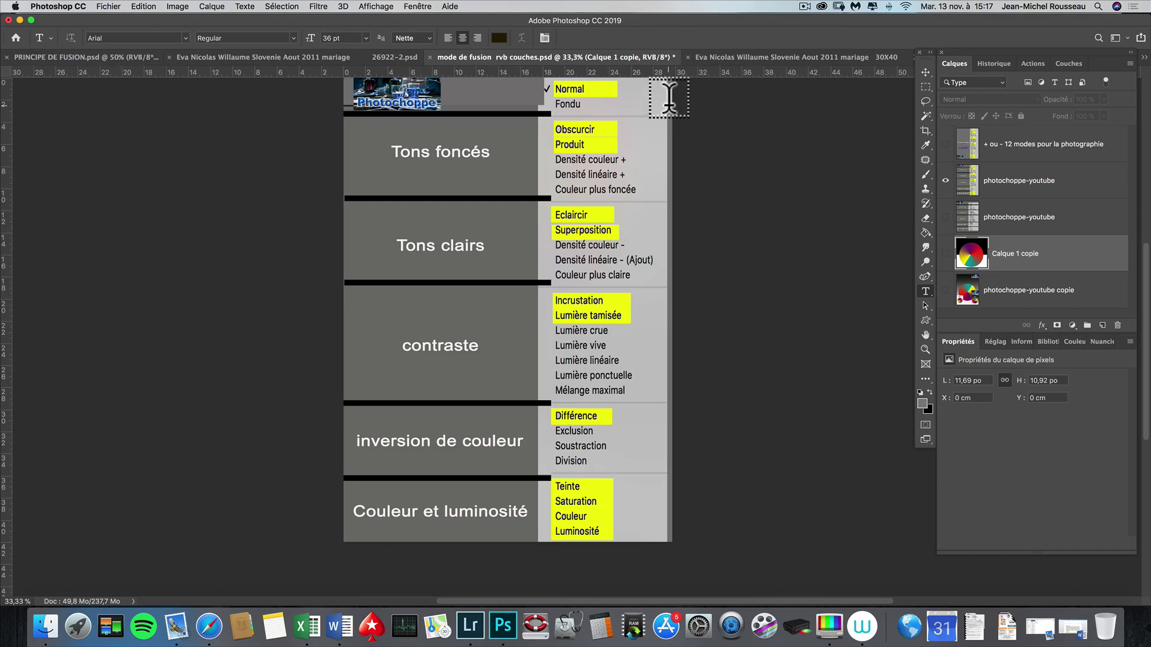
left_click(1072, 325)
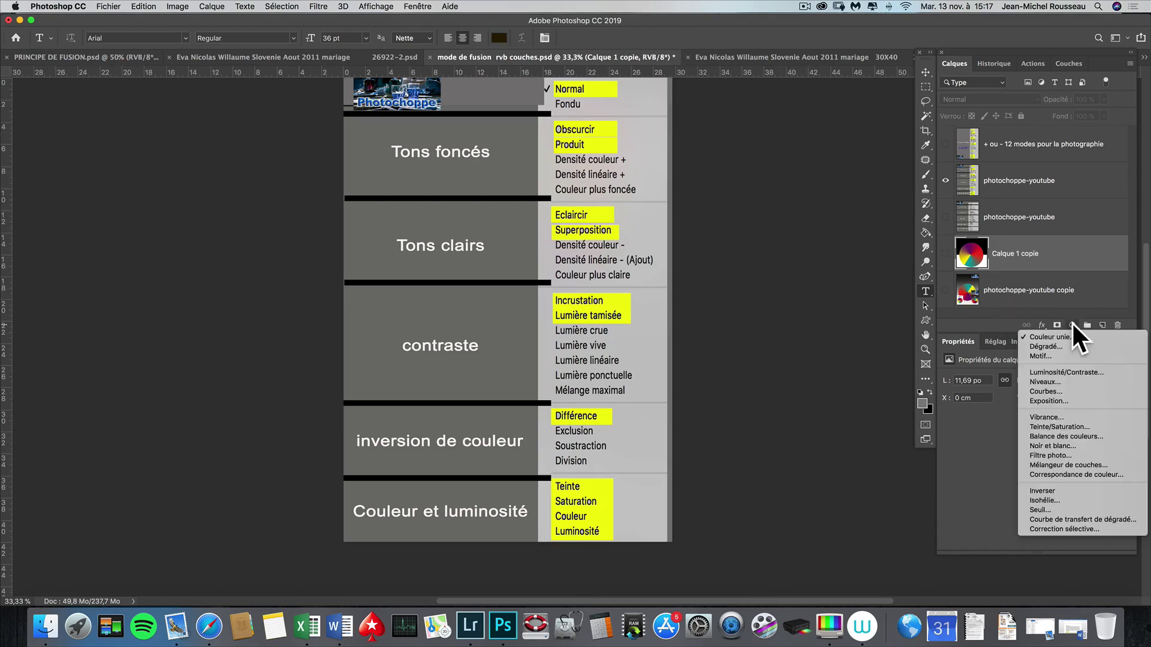
left_click(1071, 321)
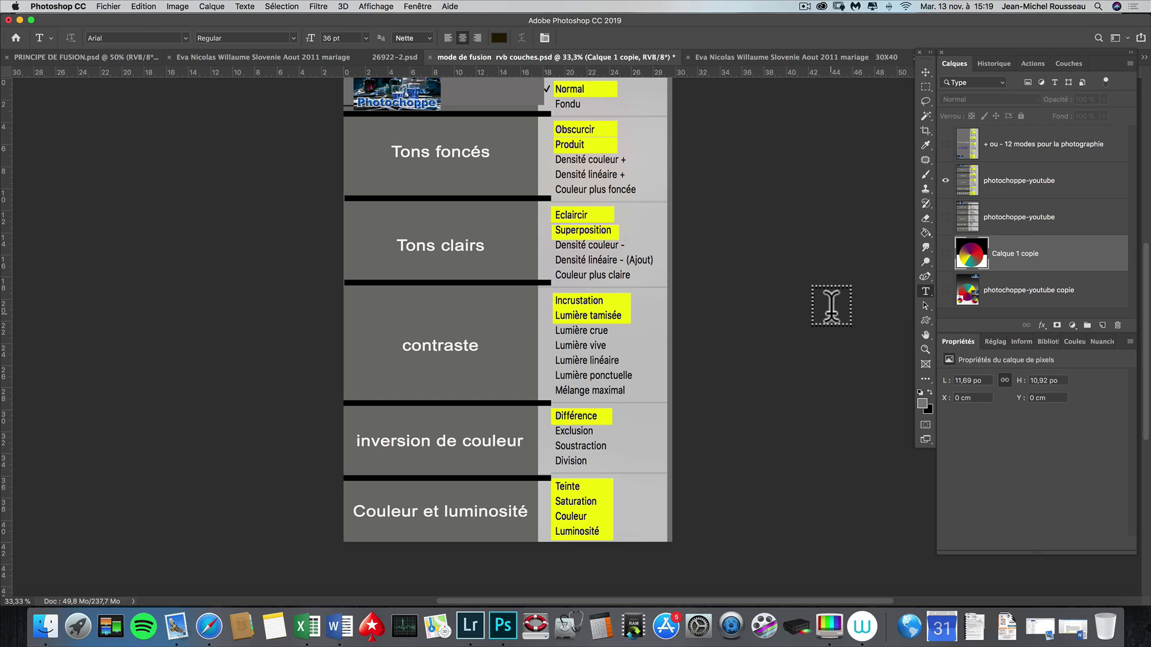
scroll(831, 306, "right", 2)
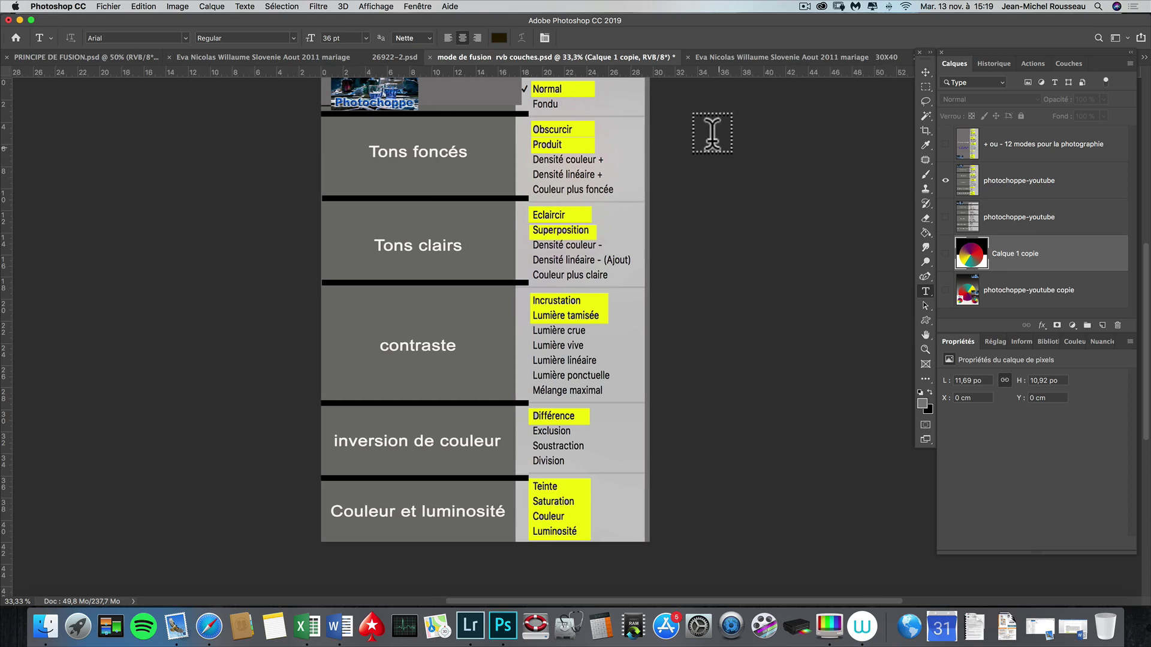
Step: Return to the 26922-2.psd portrait and compare it repeatedly with the orange fill layer hidden and shown
left_click(416, 9)
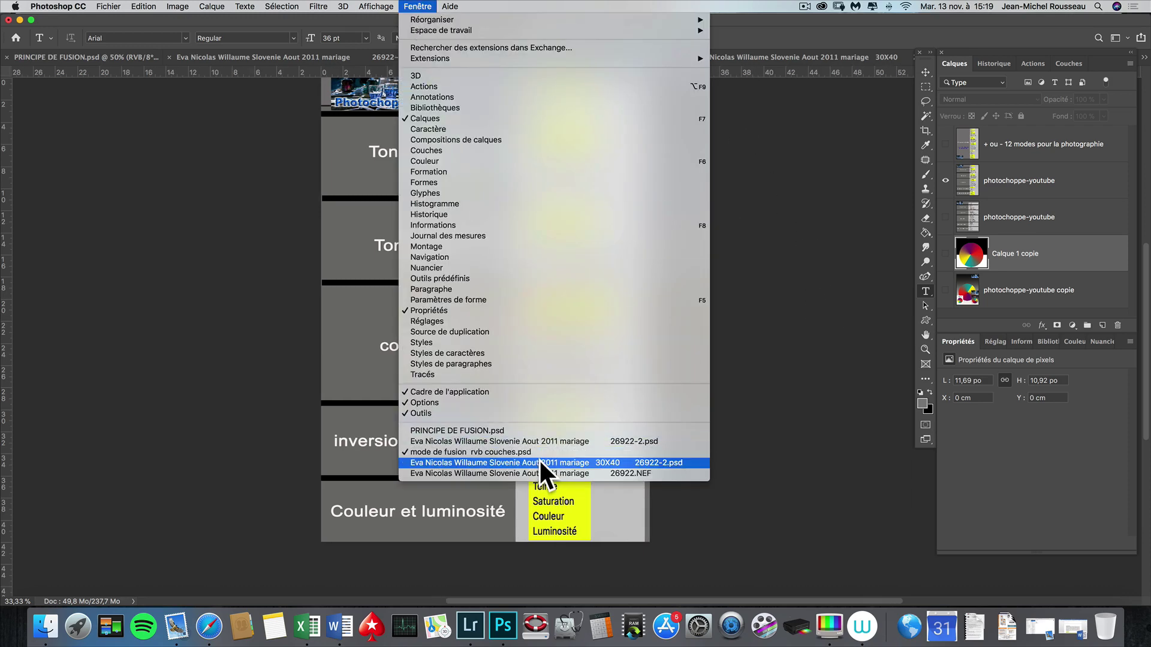
left_click(548, 439)
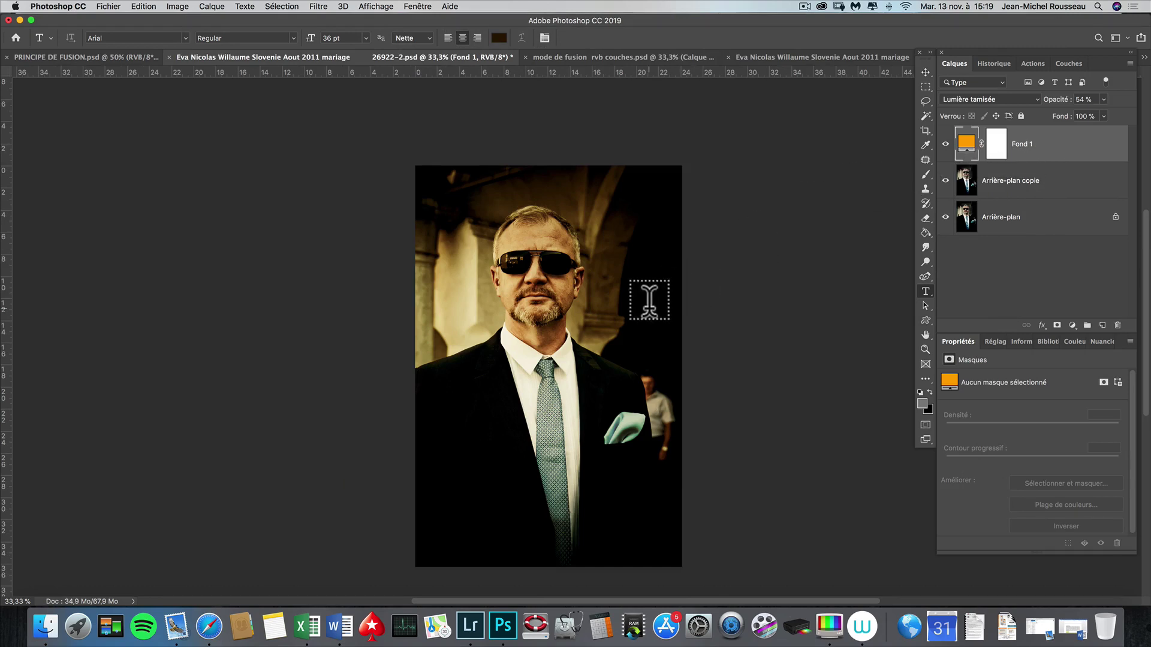
left_click(946, 144)
left_click(946, 143)
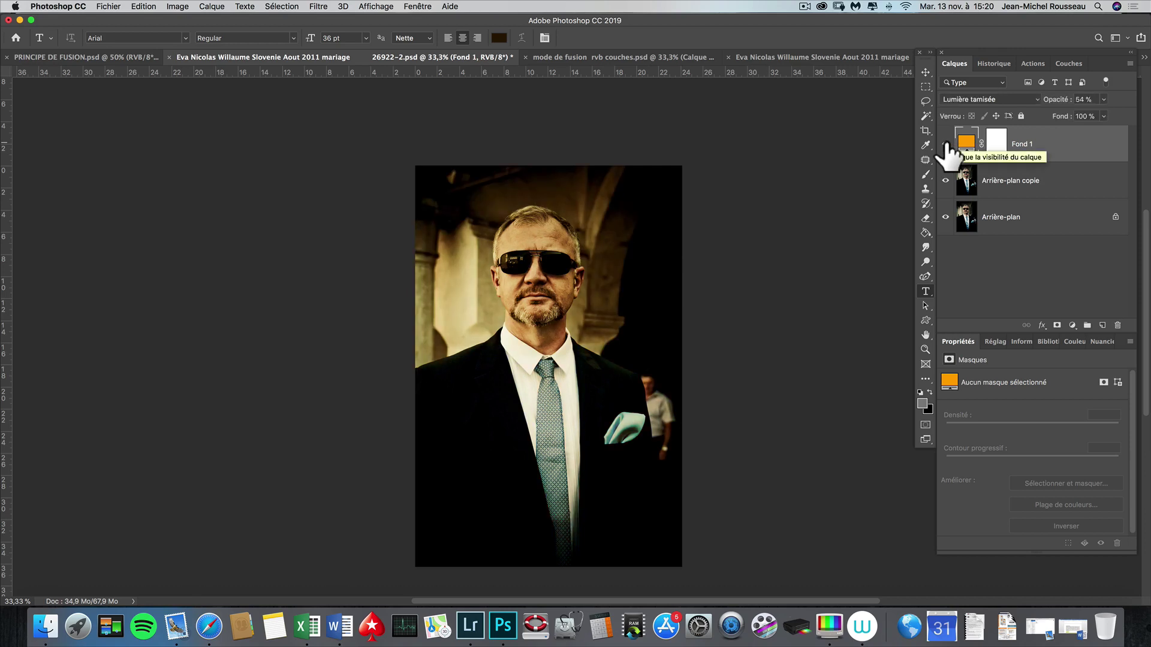
left_click(946, 144)
left_click(946, 144)
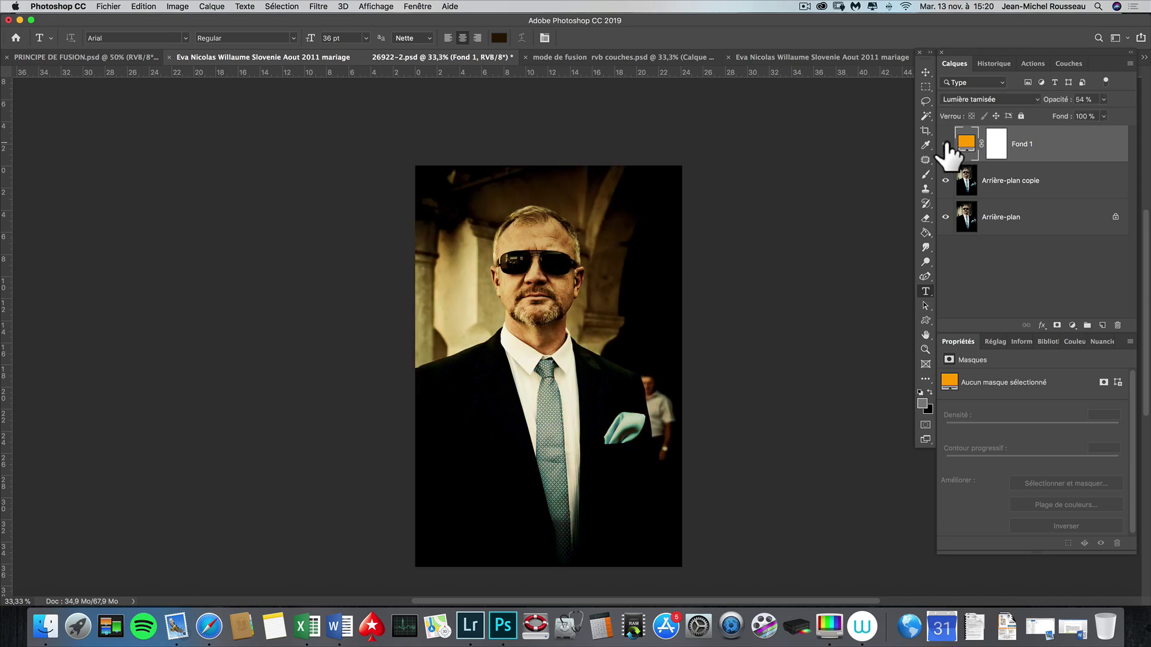
Step: Set the orange fill layer's blending mode to Normal and its opacity to 58%
left_click(1026, 100)
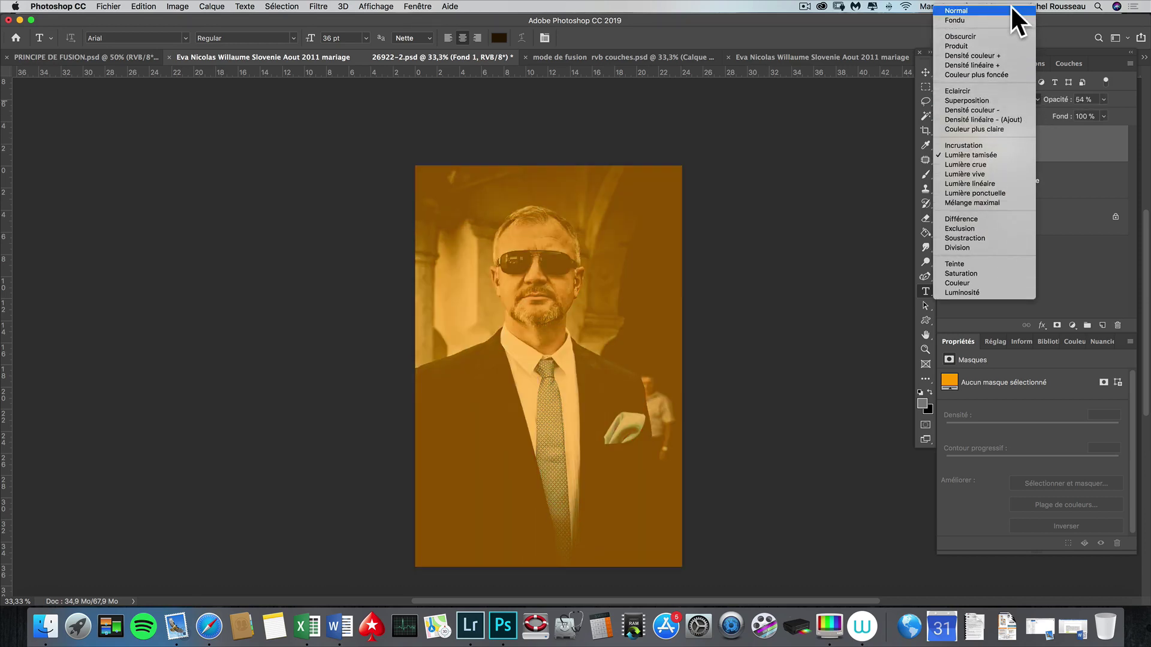
left_click(1010, 5)
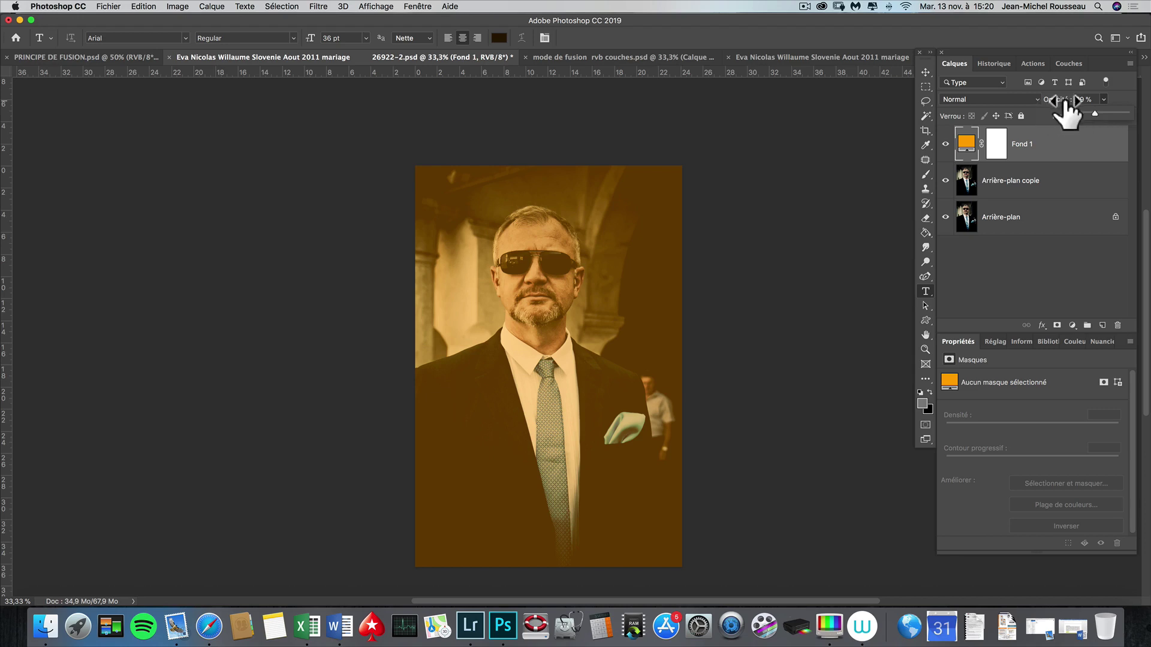
left_click(1105, 112)
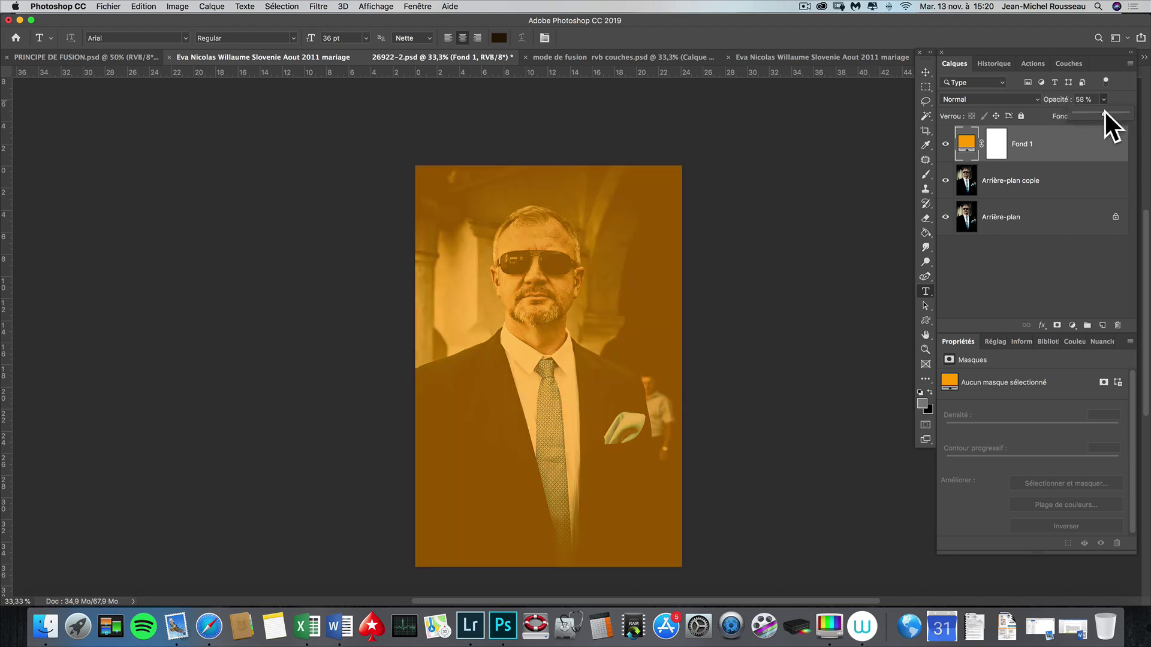
Step: Set the orange fill layer's blending mode to Lumière tamisée, trying 100% opacity before reducing it to 65%
left_click(1041, 100)
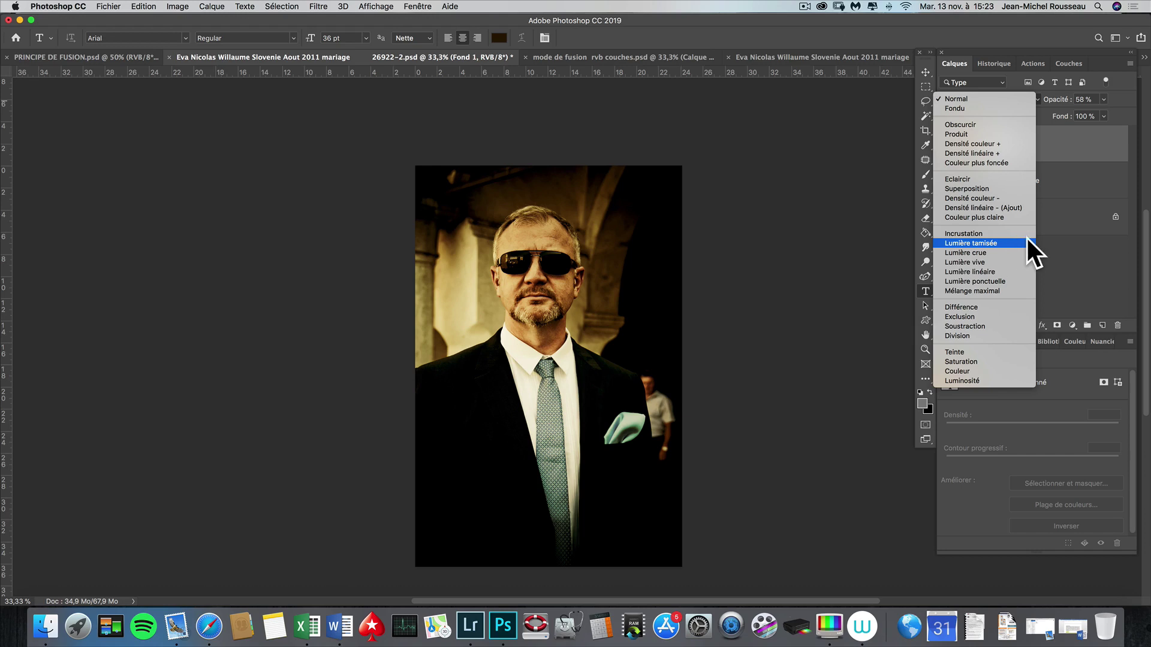
key("Escape")
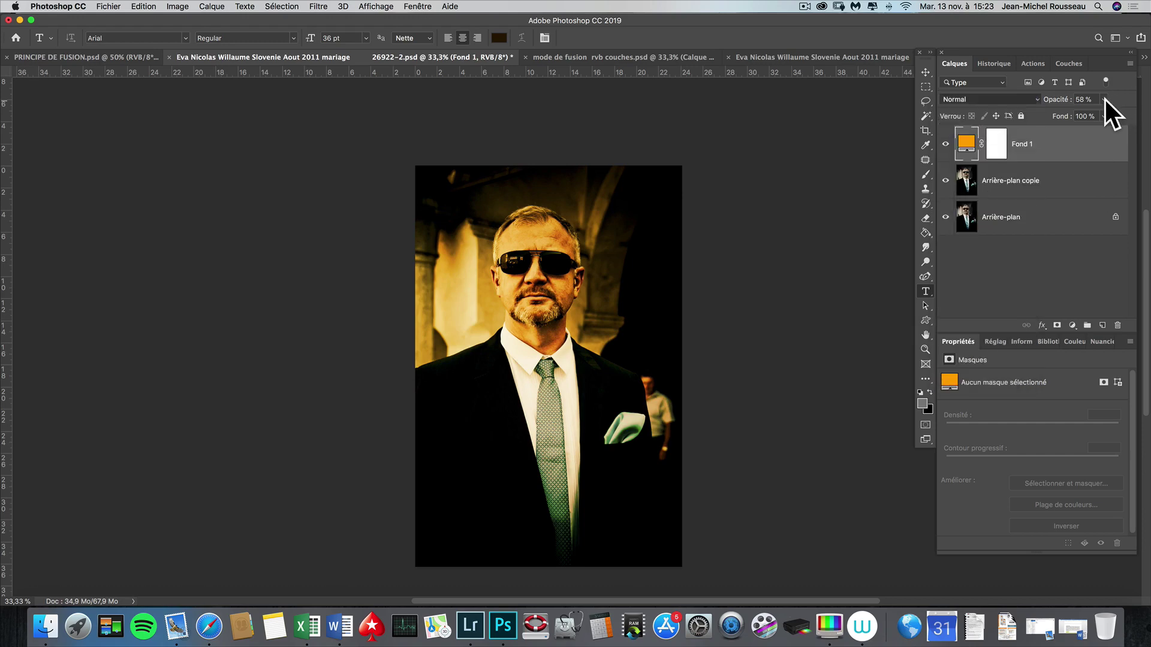
left_click(1017, 99)
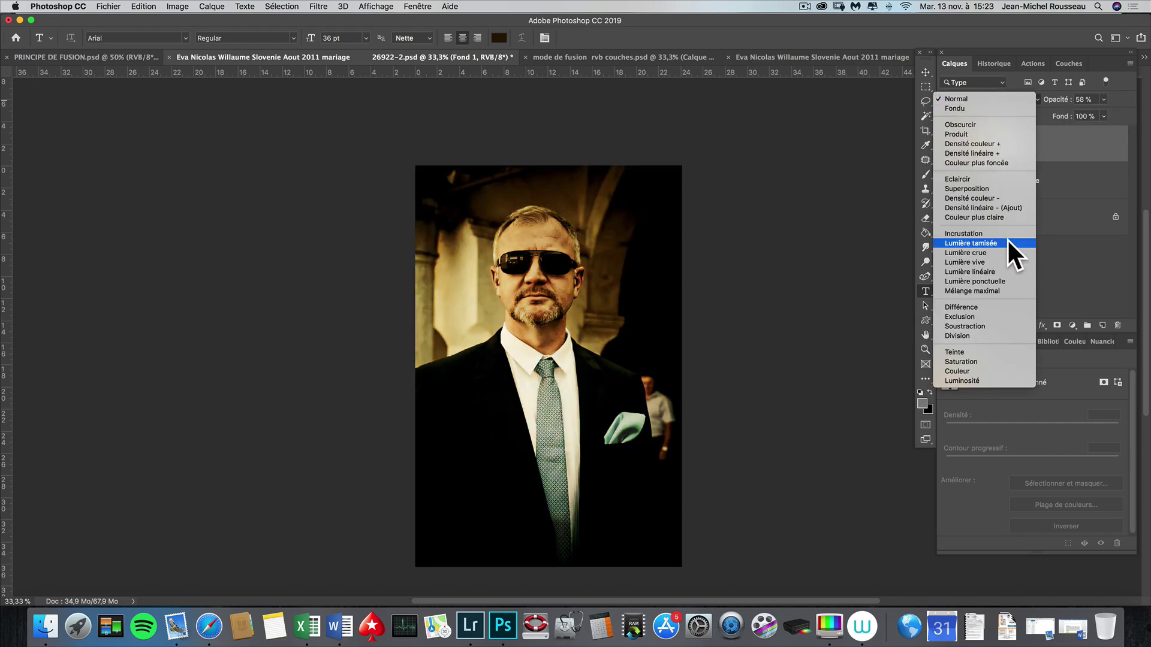
left_click(1008, 242)
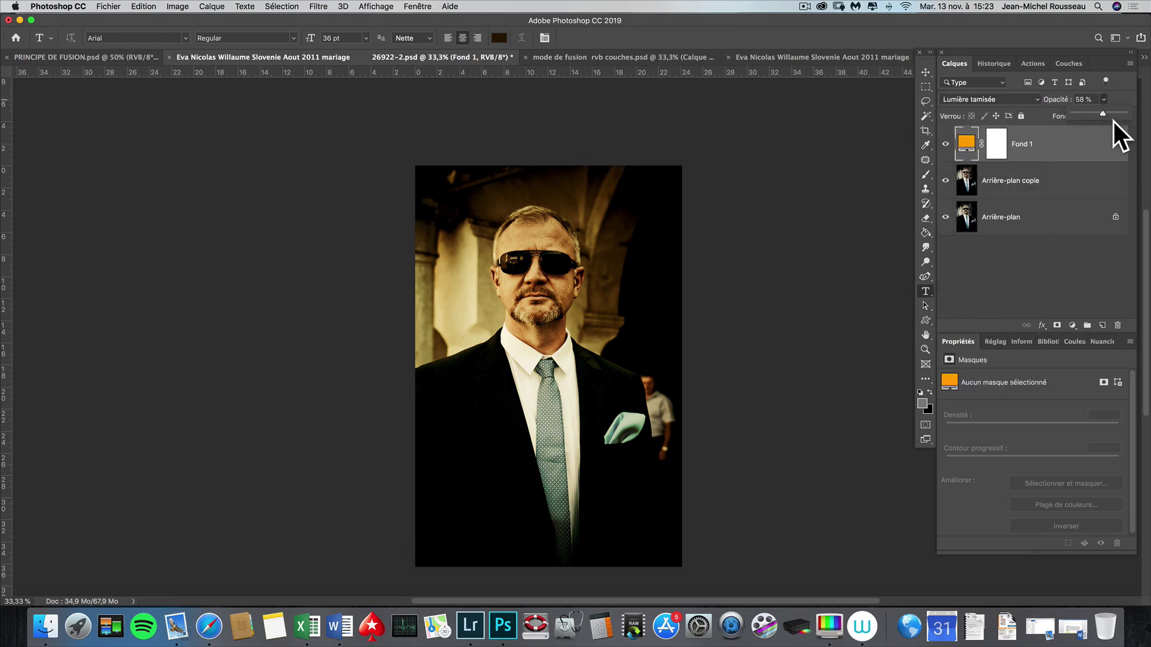
left_click_drag(1120, 114, 1127, 112)
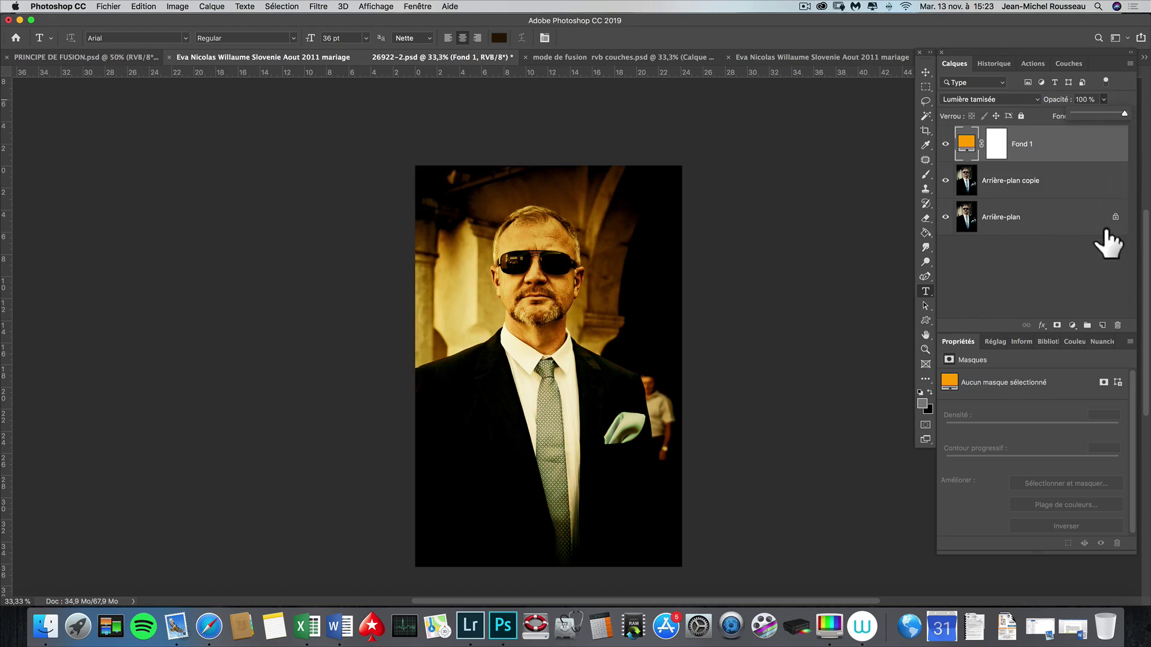
left_click(1099, 113)
left_click(1020, 97)
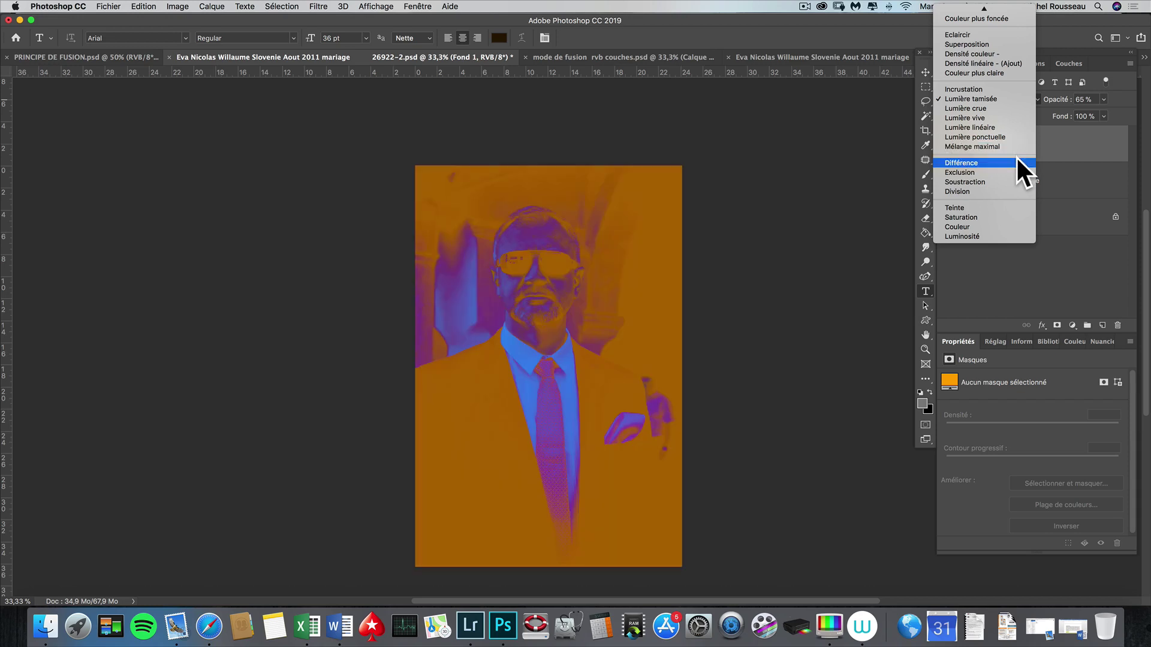
left_click(1065, 256)
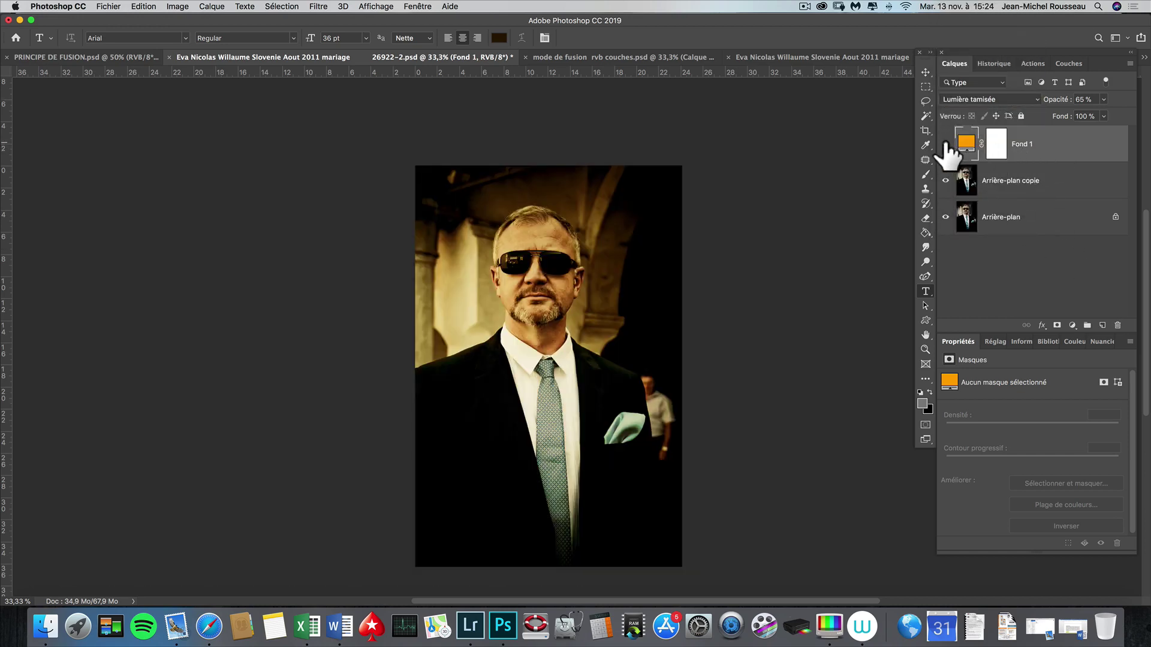
Step: Hide the orange fill layer and set the Arrière-plan copie layer to Différence at 47% opacity
left_click(946, 144)
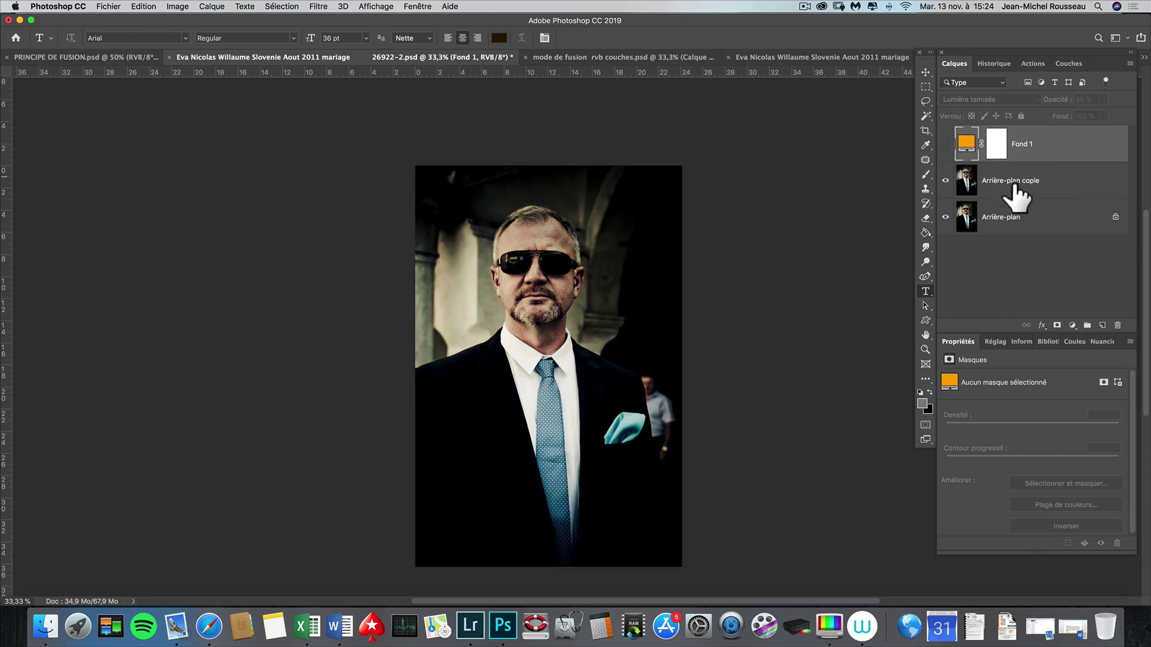
left_click(1035, 183)
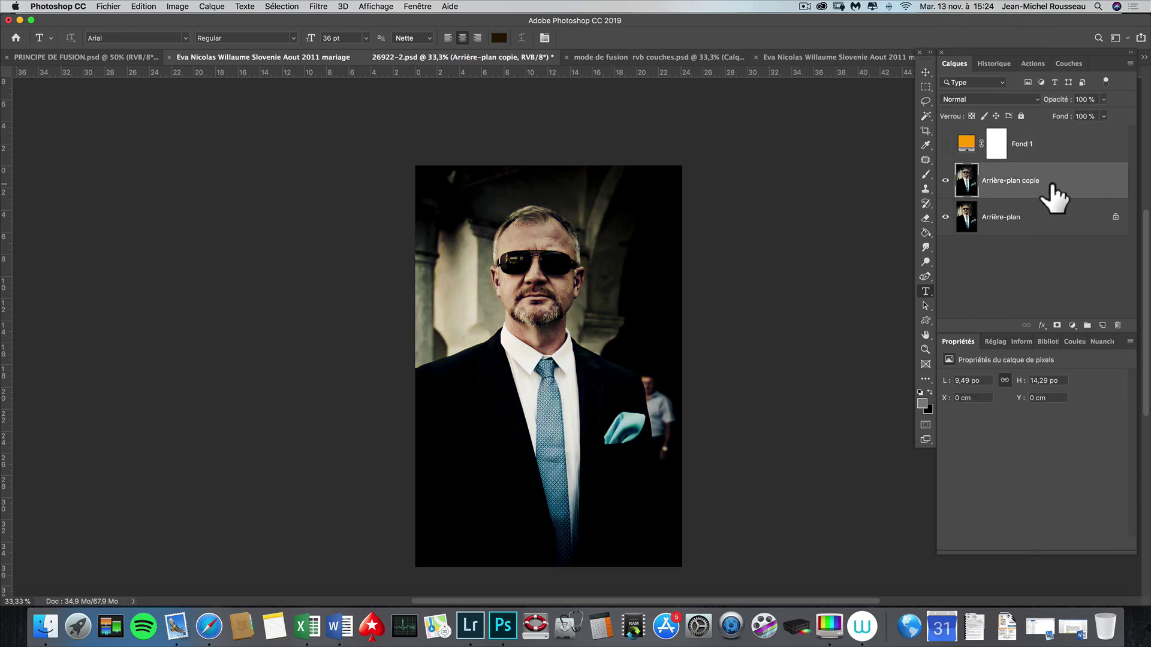
left_click(1017, 100)
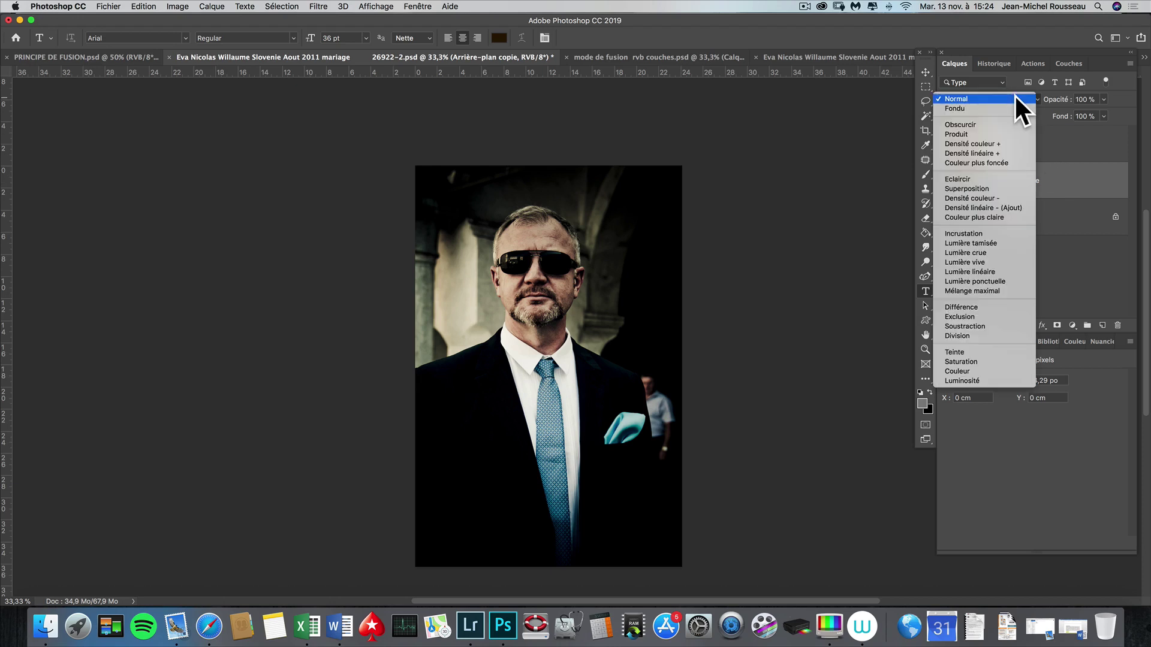
left_click(1023, 318)
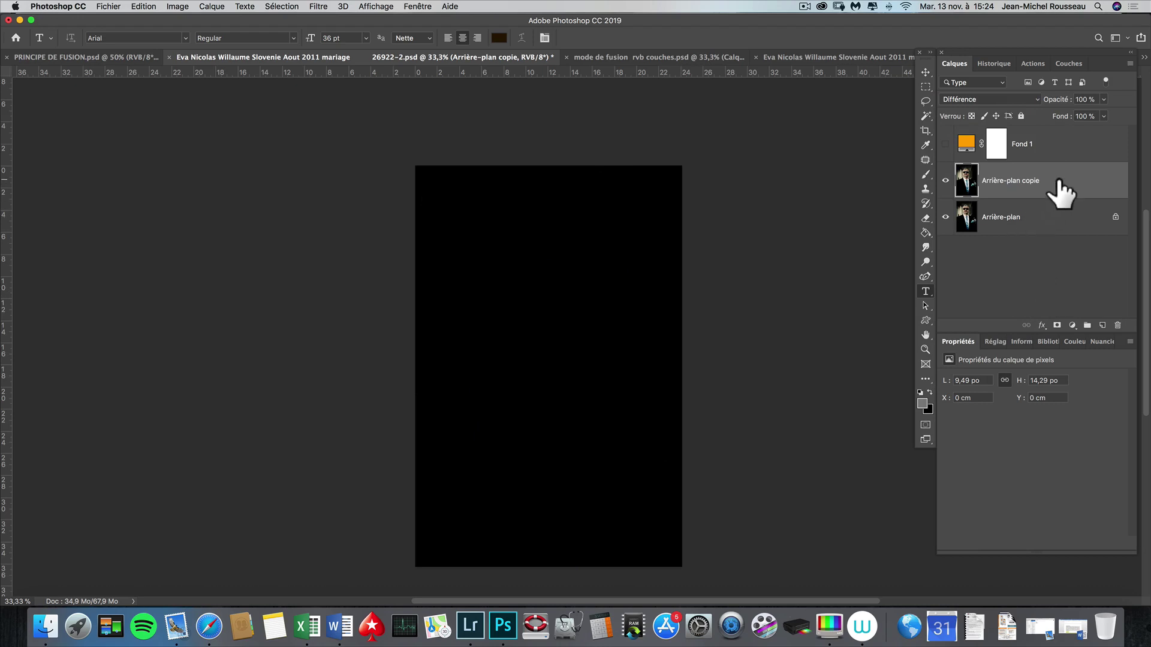
left_click(1104, 100)
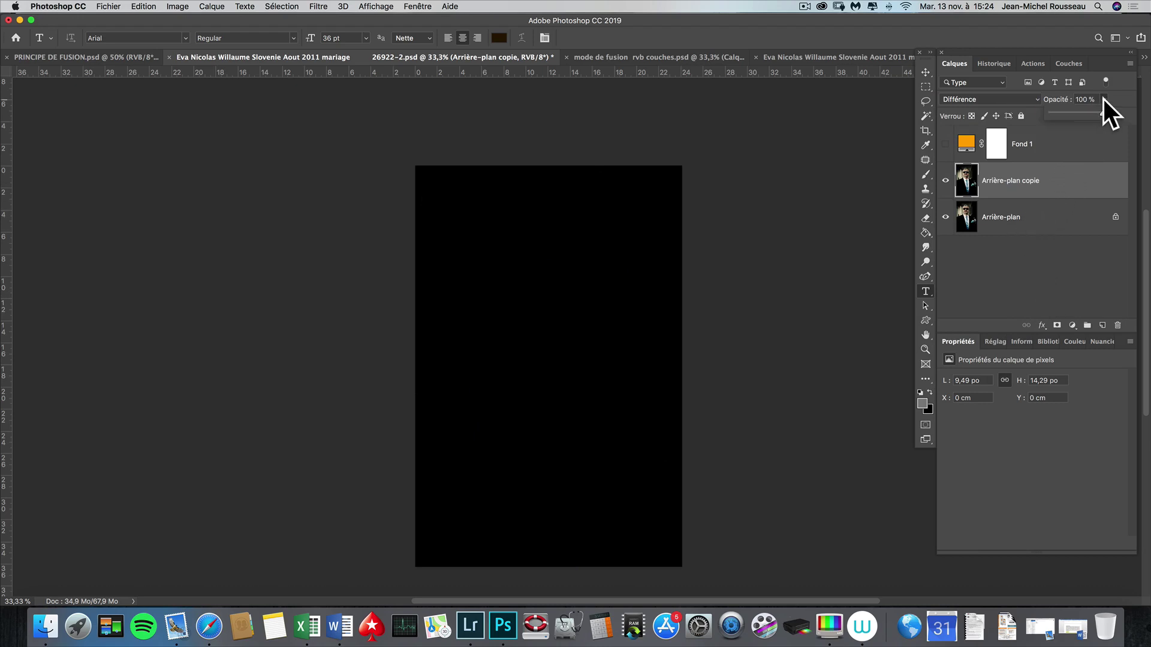
left_click(1075, 113)
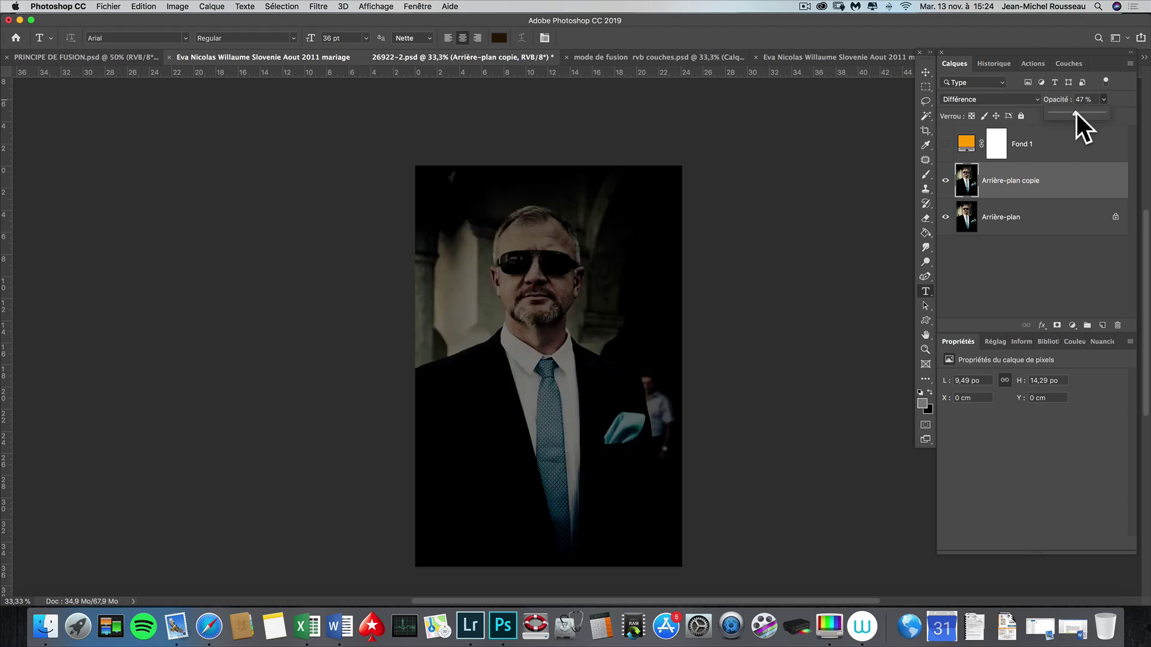
Step: Shift the Arrière-plan copie layer about 1.35 cm to the right and raise its opacity to 100%
left_click(928, 72)
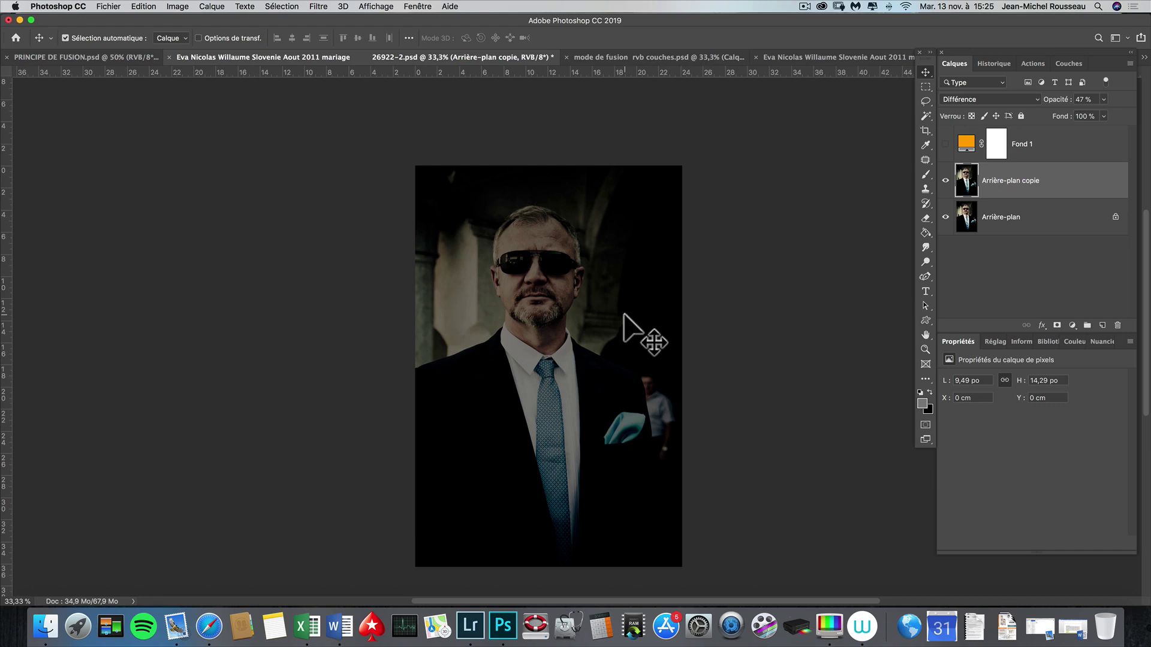
left_click_drag(634, 304, 644, 305)
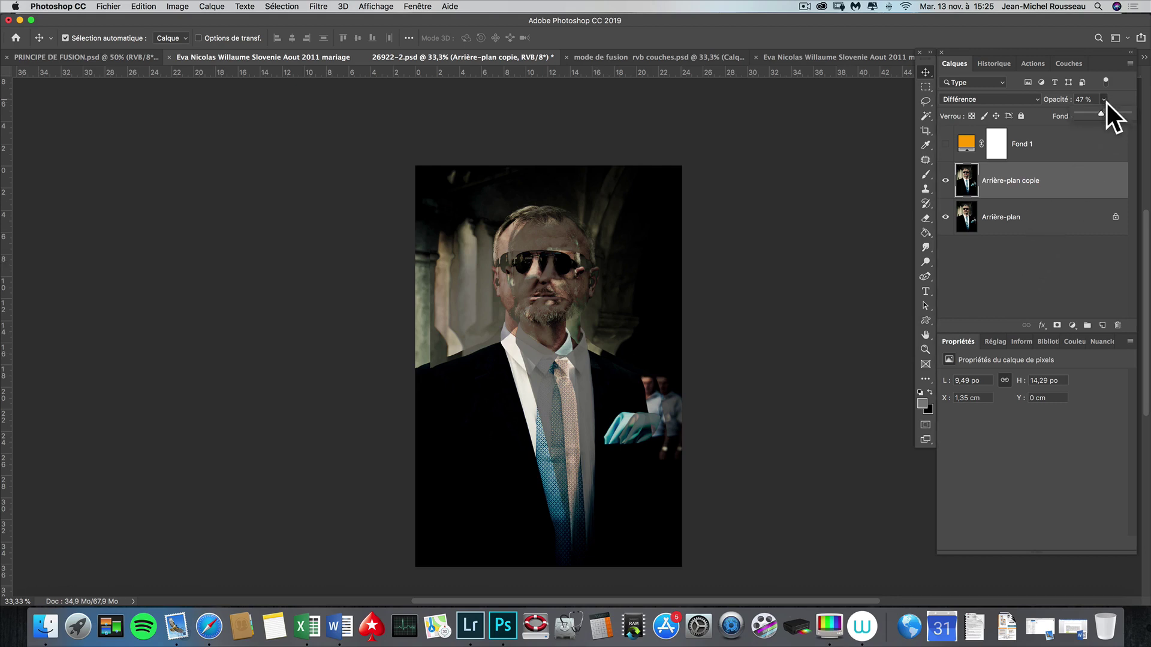
left_click_drag(1101, 112, 1141, 114)
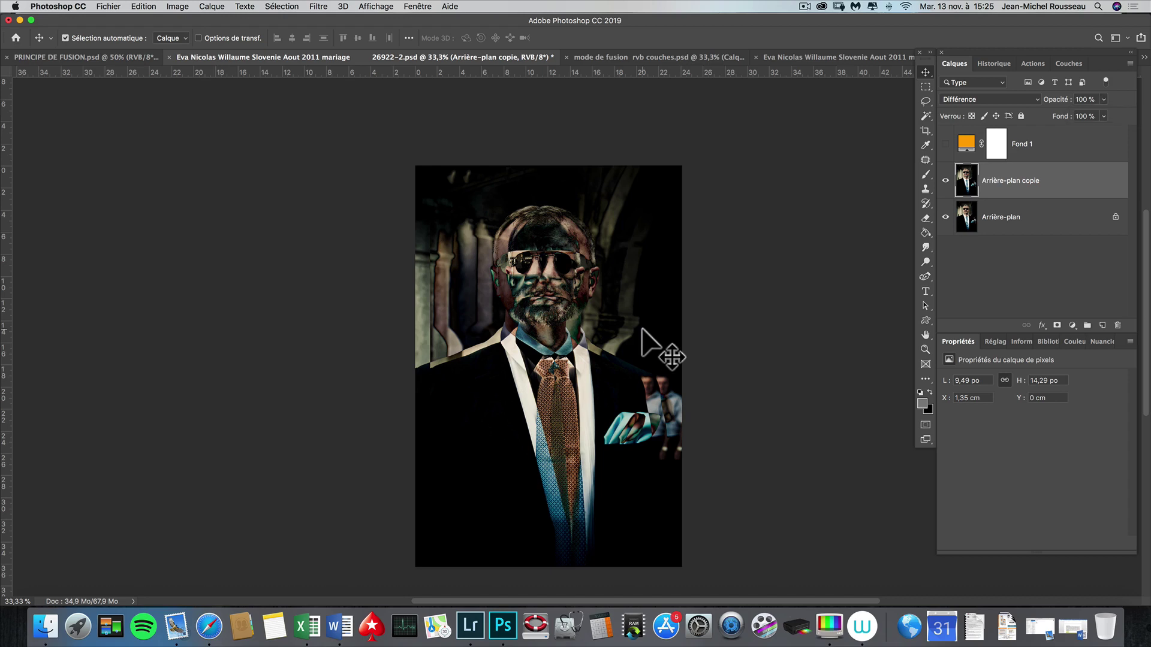
Step: Realign the Arrière-plan copie layer with the portrait below, offset it about 3.13 cm to the right, and move it back into alignment
left_click_drag(642, 329, 627, 329)
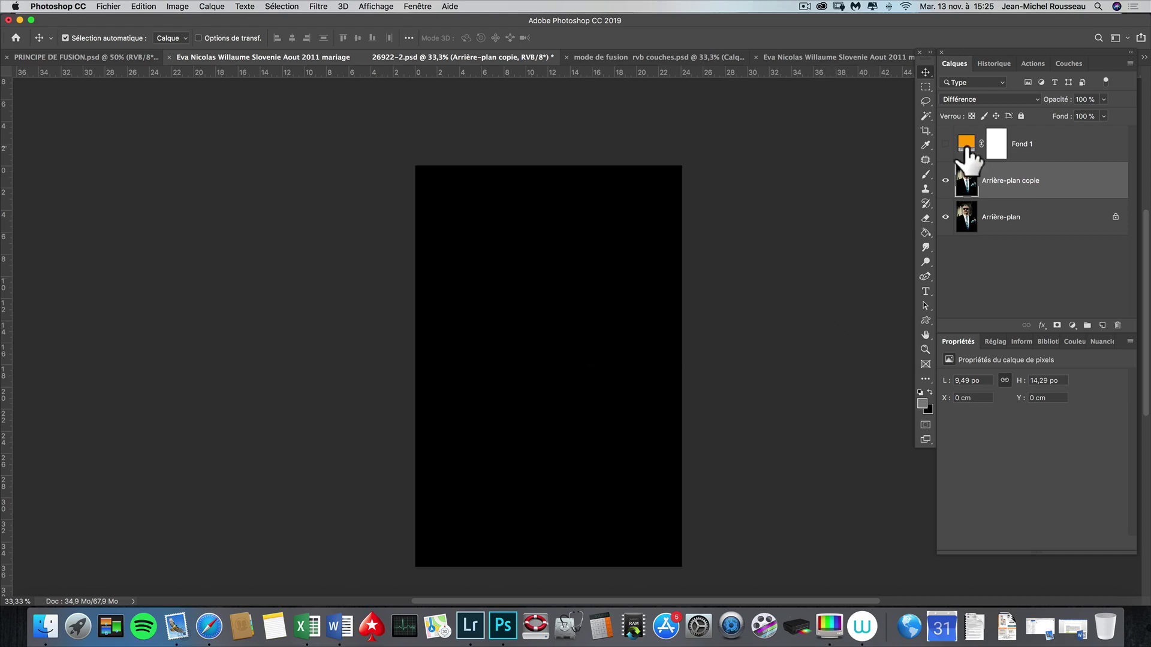
left_click_drag(616, 310, 653, 311)
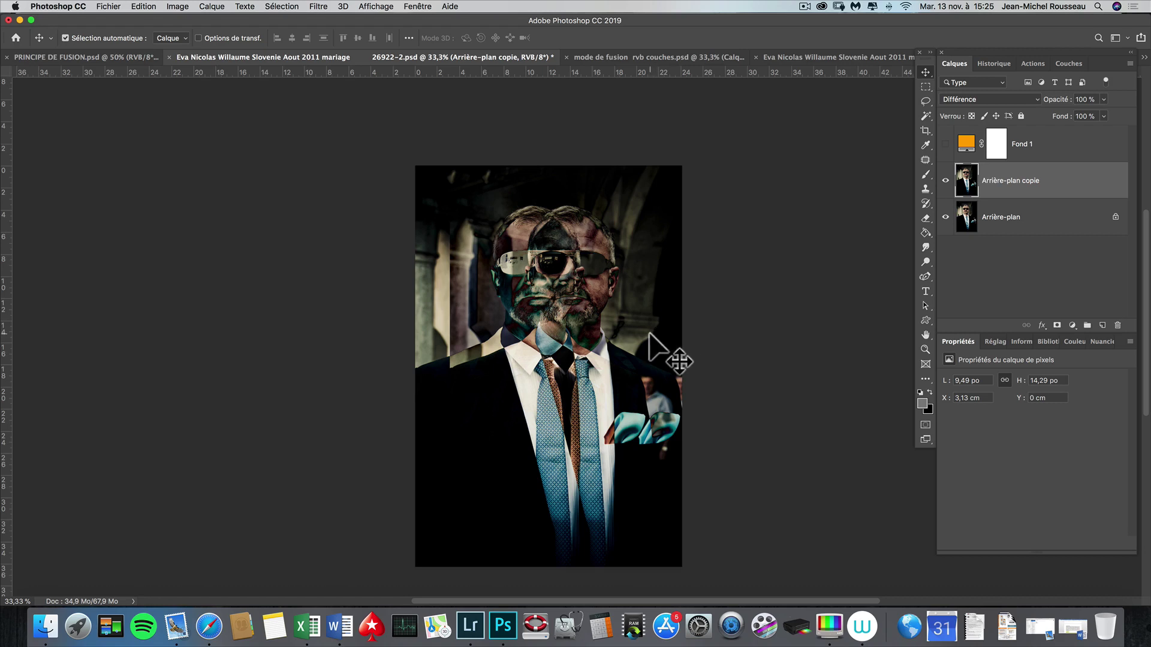
left_click_drag(650, 335, 620, 336)
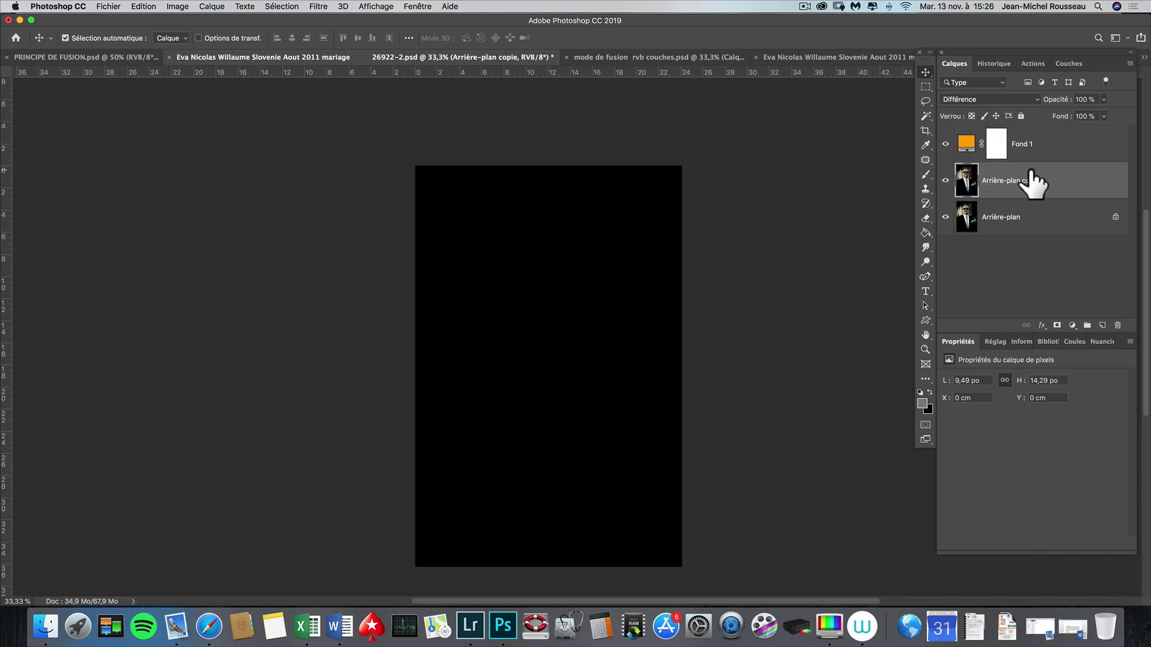
Step: Return the Arrière-plan copie layer to the Normal blending mode and select the orange fill layer above it
left_click(1013, 100)
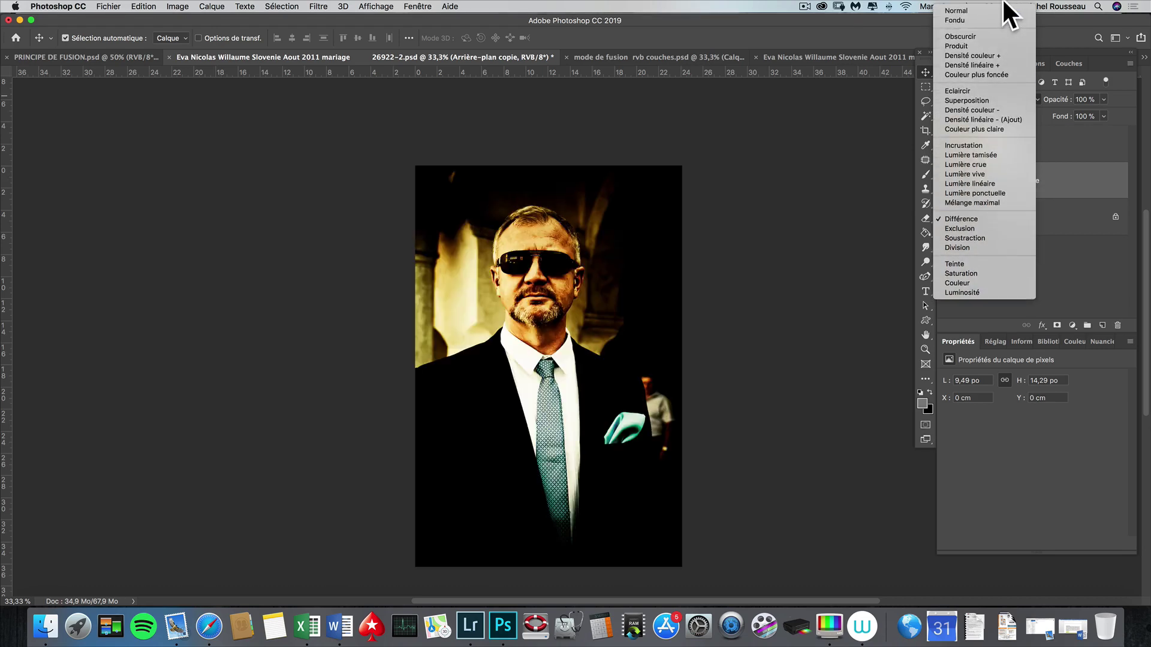
left_click(995, 10)
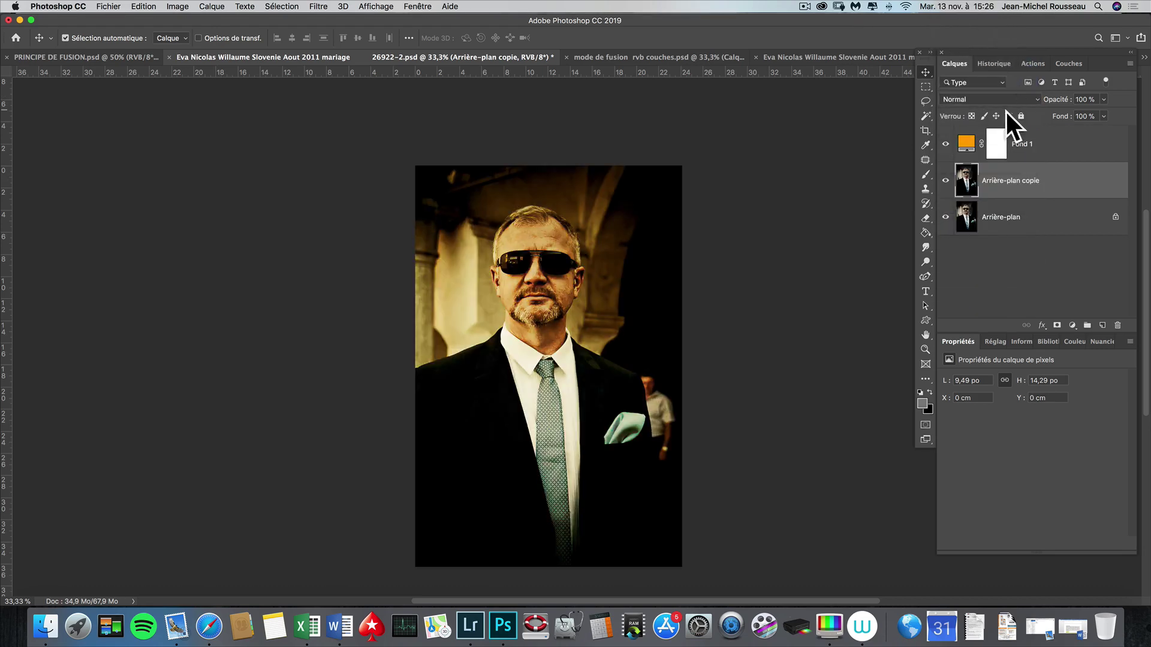
left_click(971, 144)
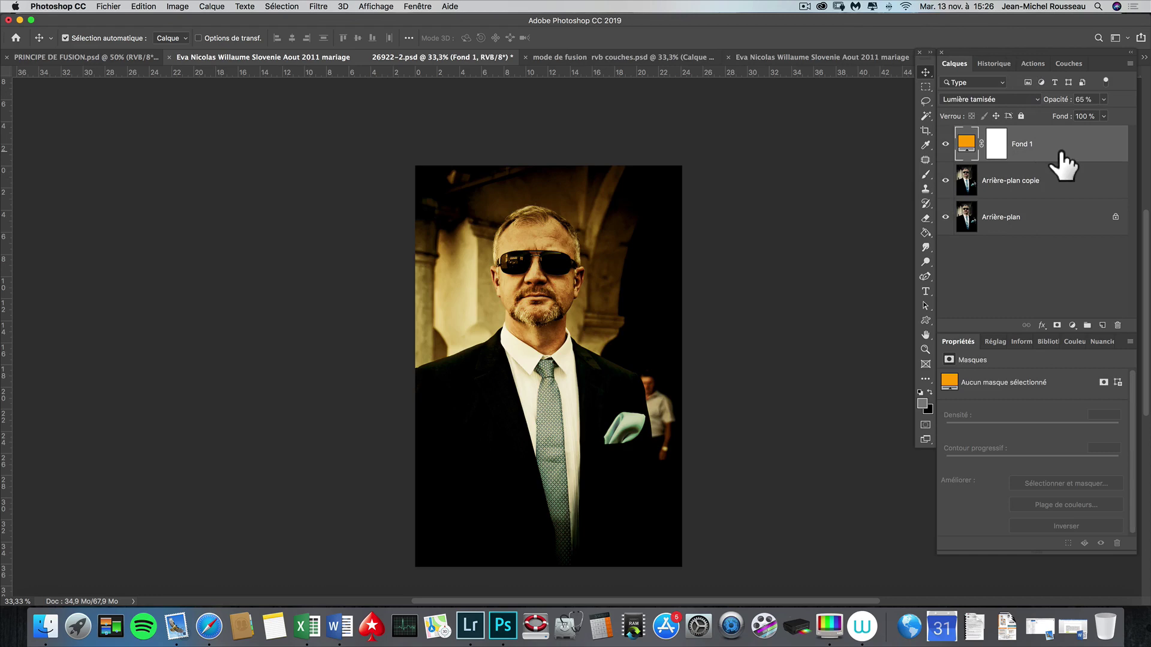
Step: Raise the orange fill layer's opacity to 100% and set its blending mode to Teinte
left_click(1026, 99)
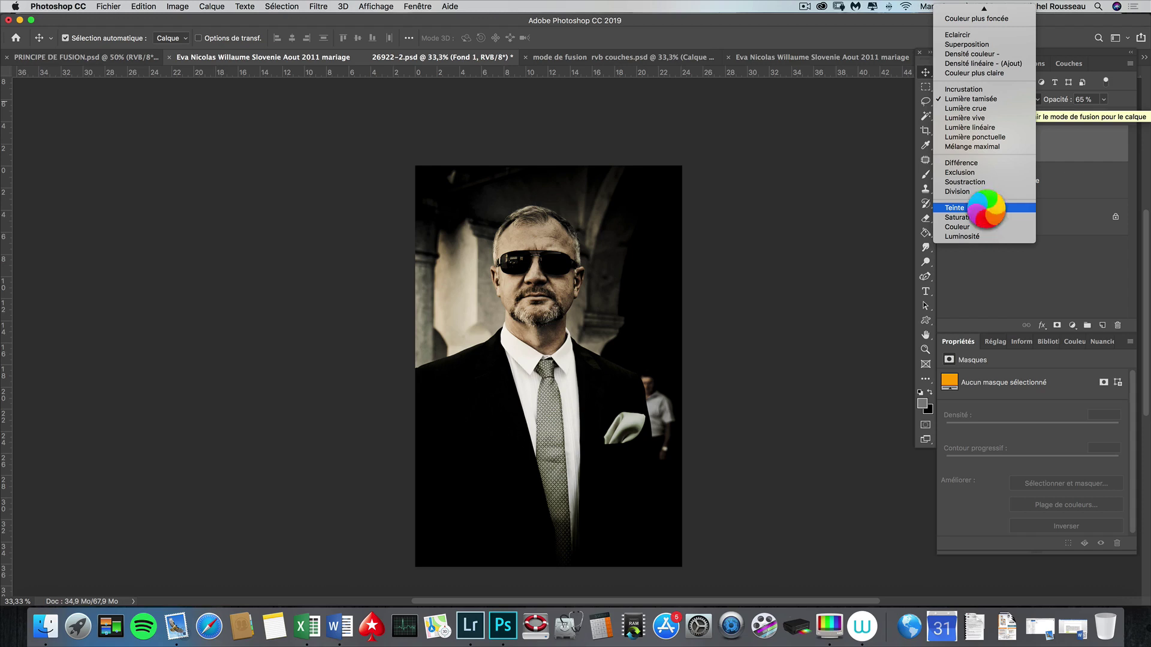
left_click(1106, 95)
left_click_drag(1106, 99, 1144, 121)
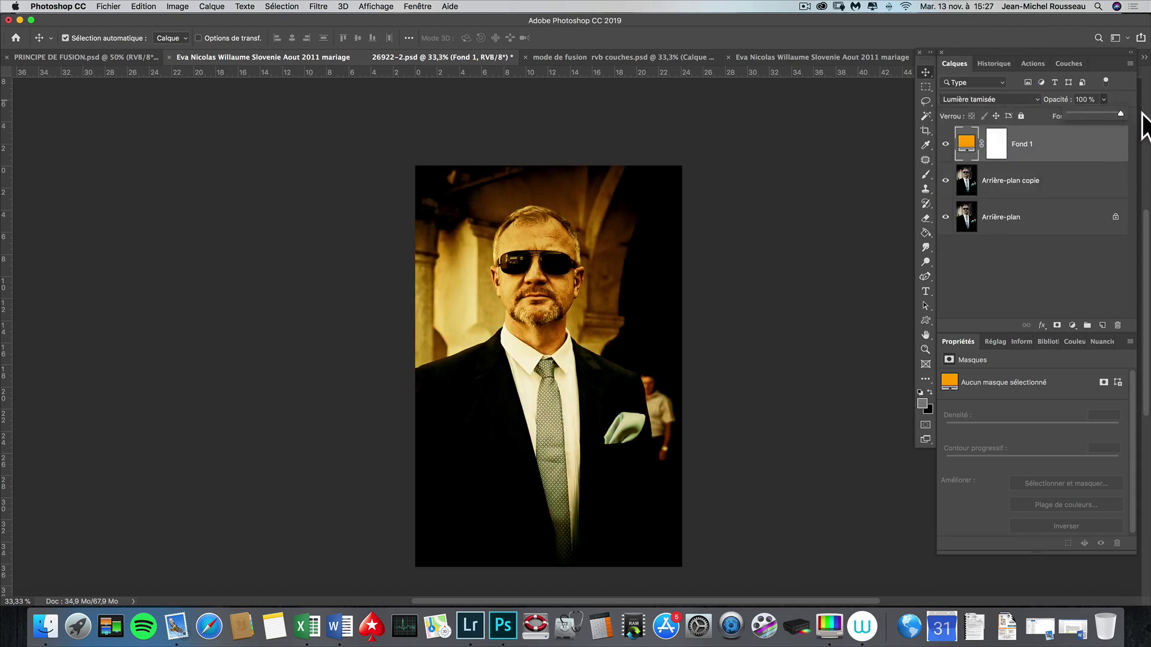
left_click(977, 100)
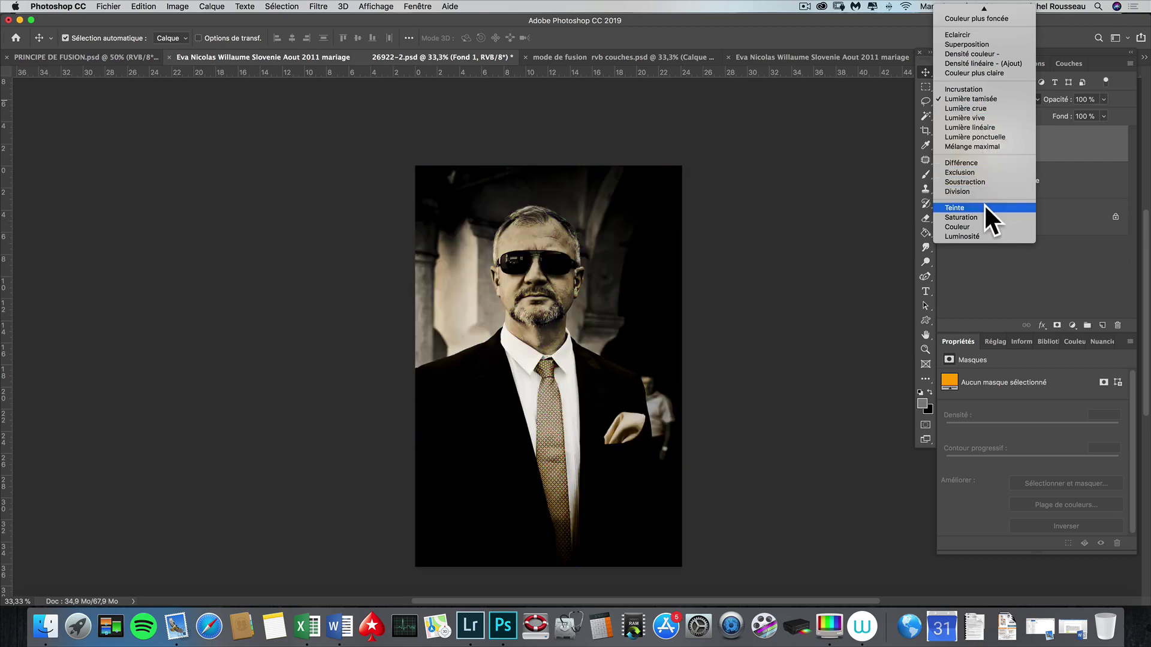
left_click(985, 208)
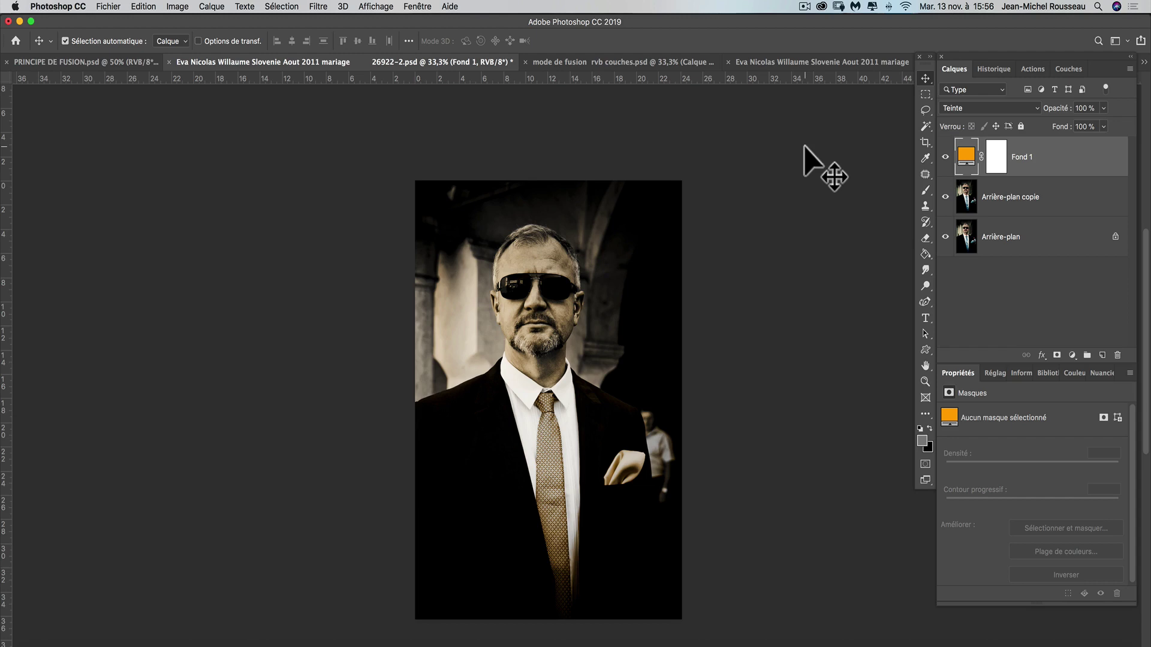
Step: Set the orange fill layer's blending mode to Saturation
scroll(803, 146, "right", 3)
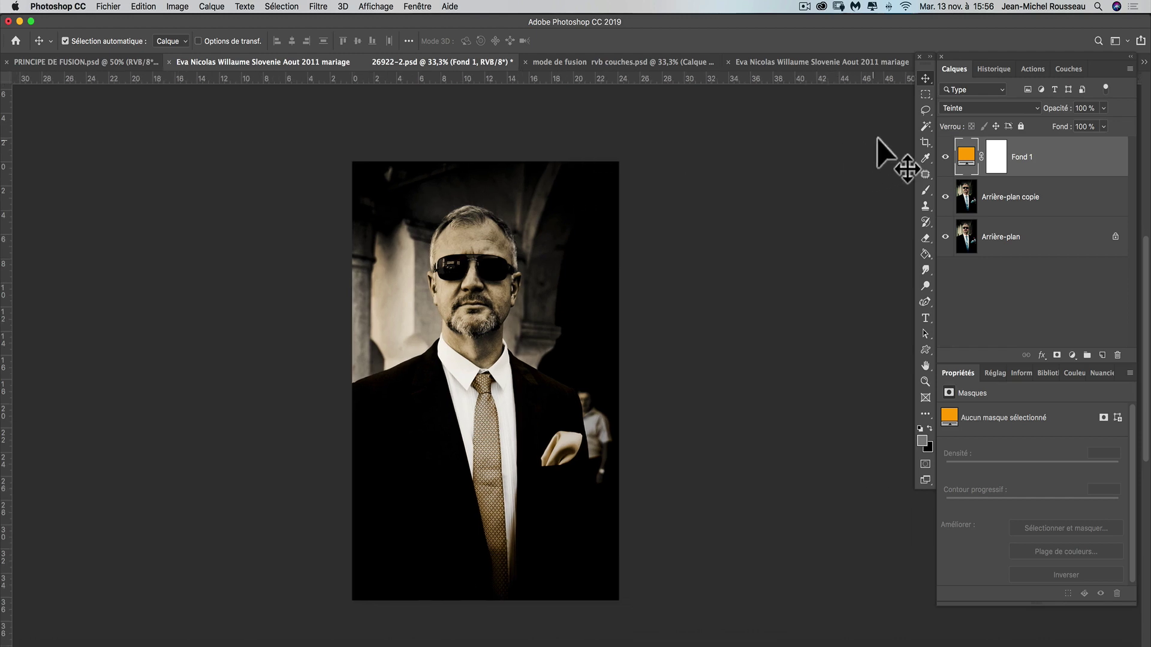
left_click(979, 109)
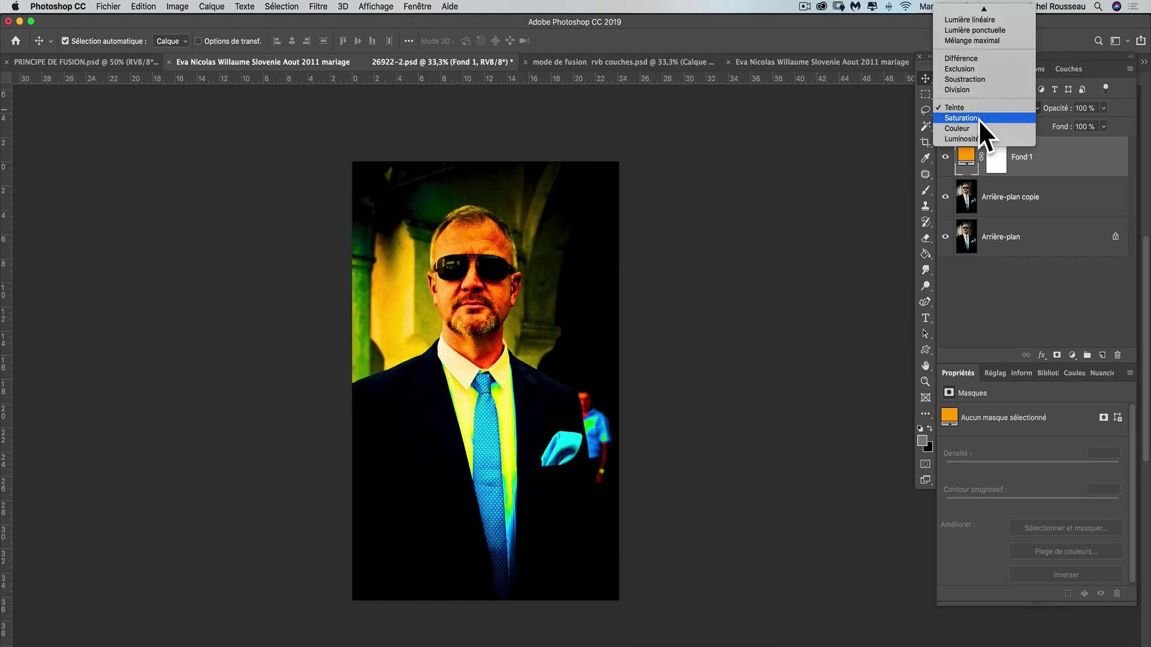
left_click(978, 118)
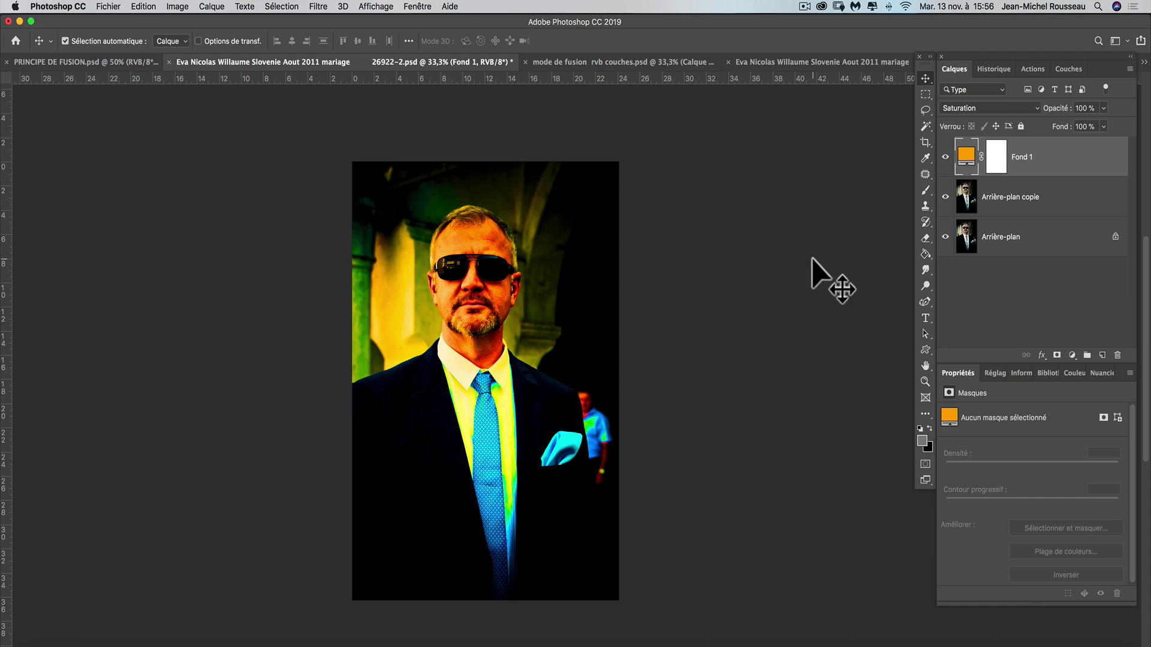
Step: Set the orange fill layer's blending mode to Couleur, and after comparing the effect, to Luminosité
left_click(977, 109)
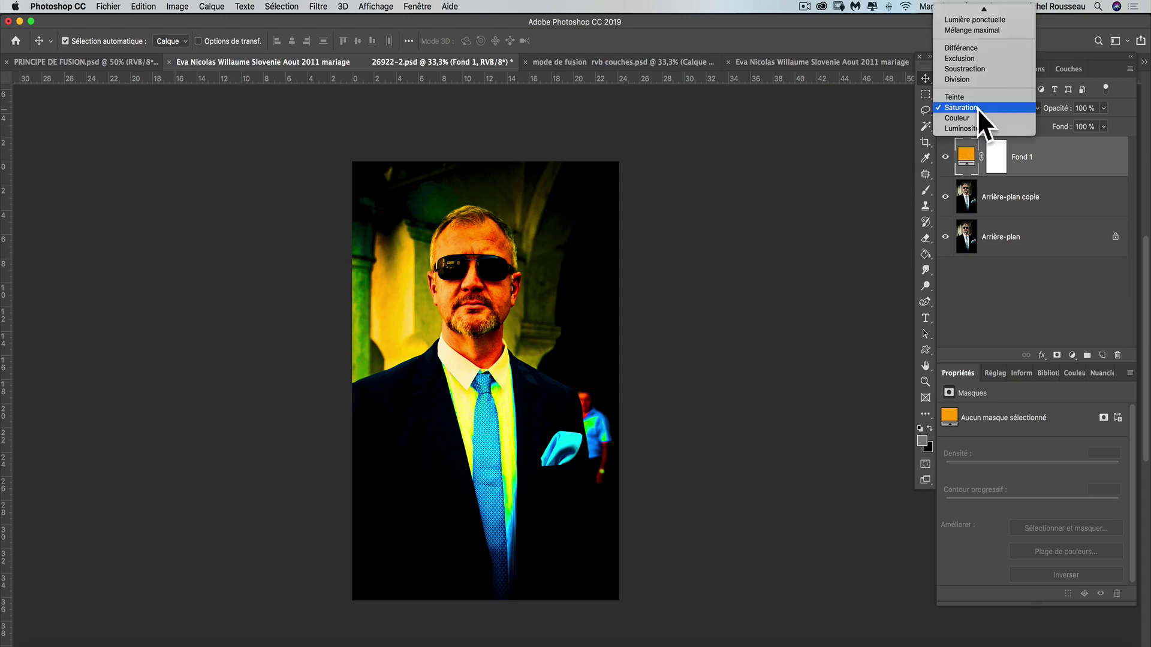
left_click(976, 116)
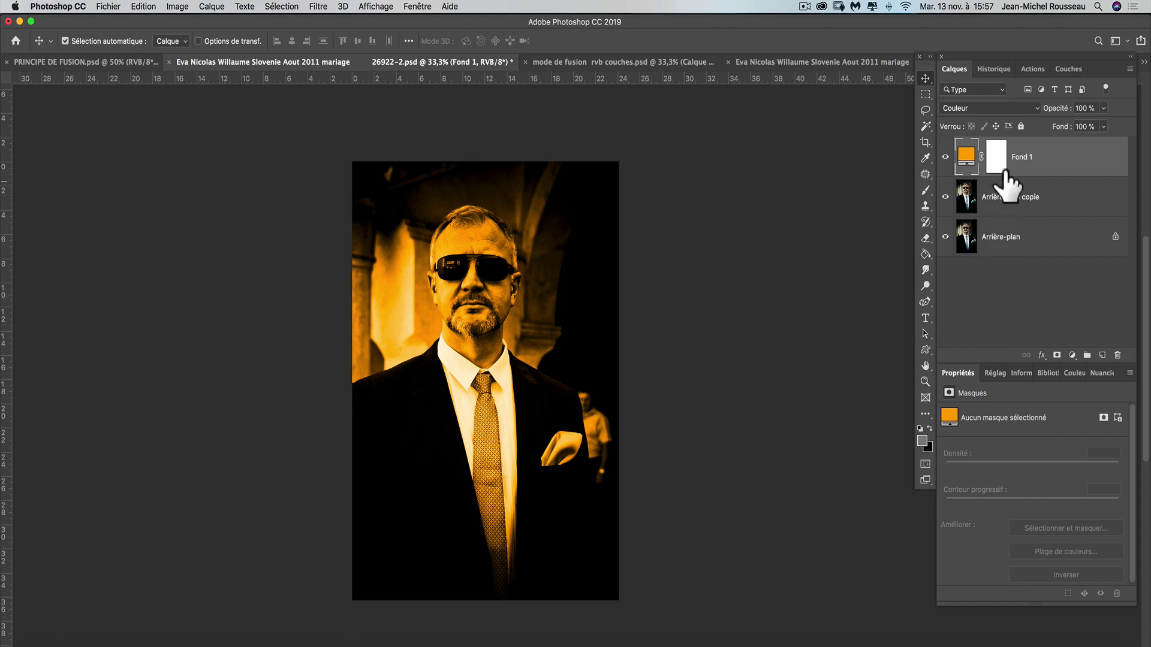
left_click(997, 103)
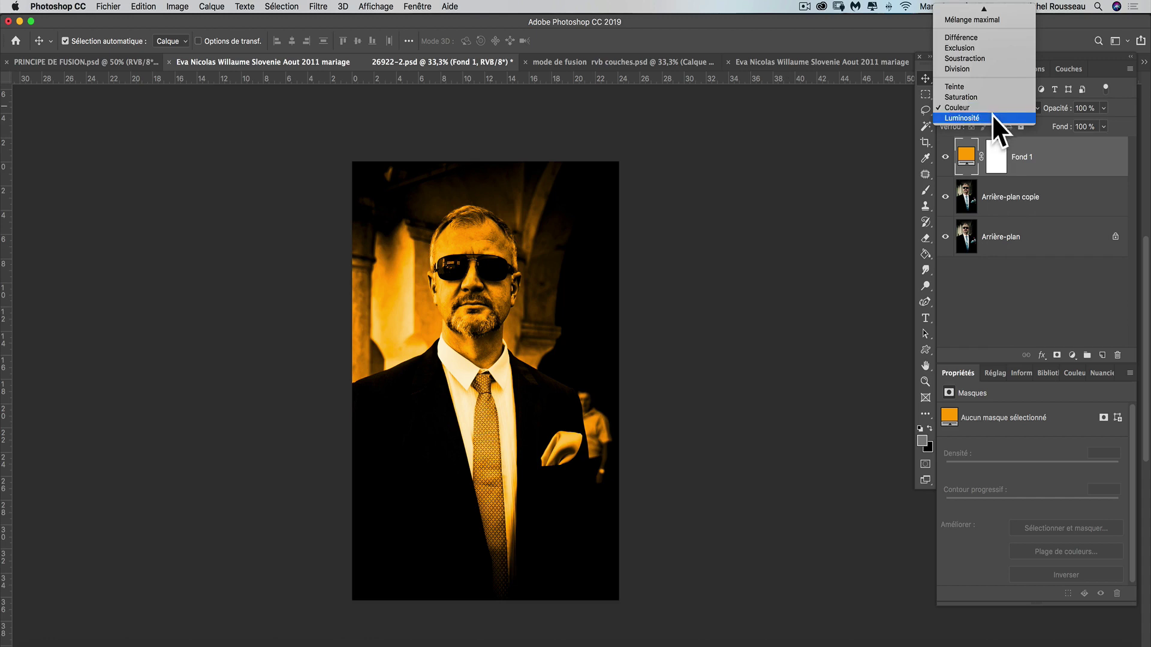
left_click(990, 116)
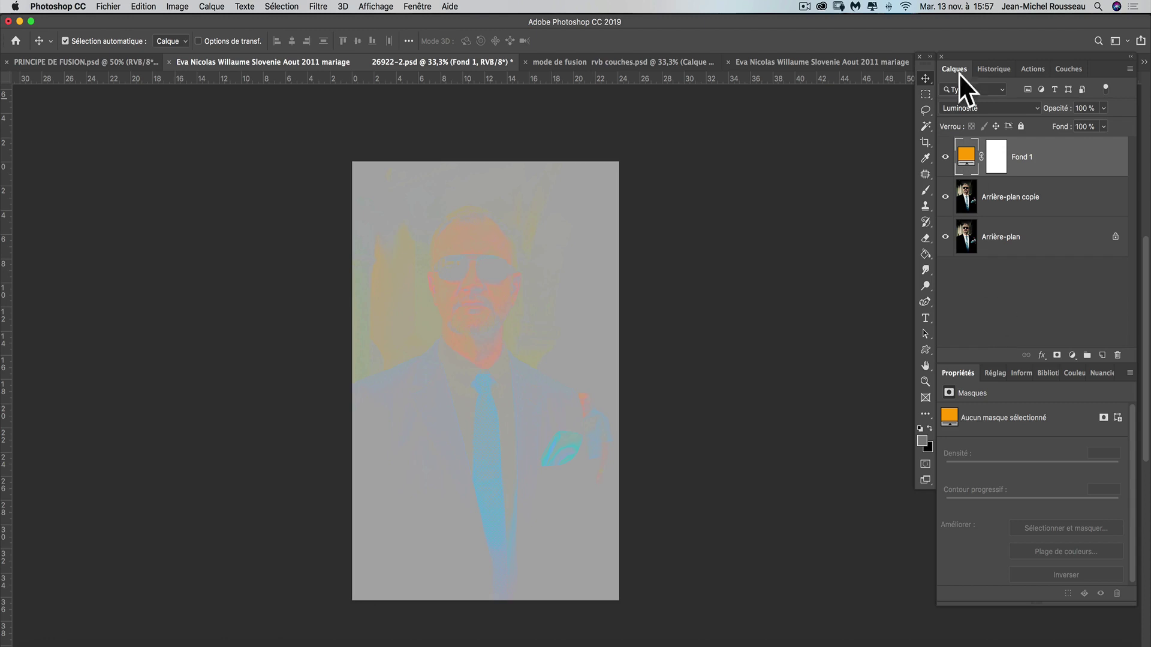
Step: Switch to the mode de fusion rvb couches.psd document and examine the chart of blending mode groups
left_click(428, 4)
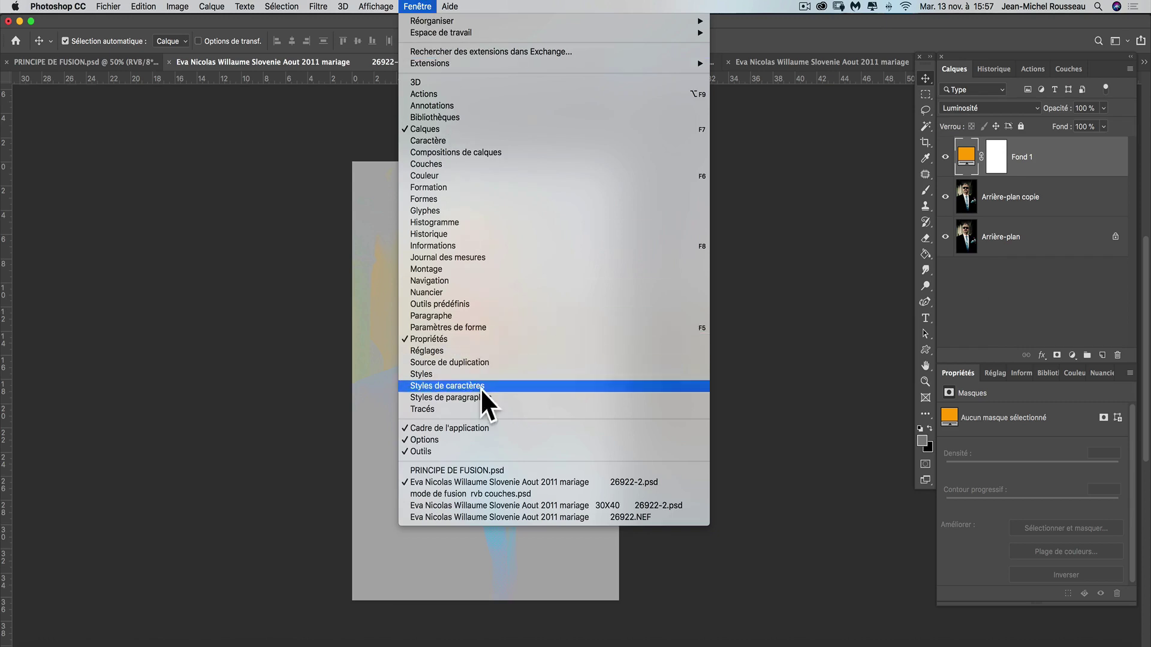
left_click(494, 494)
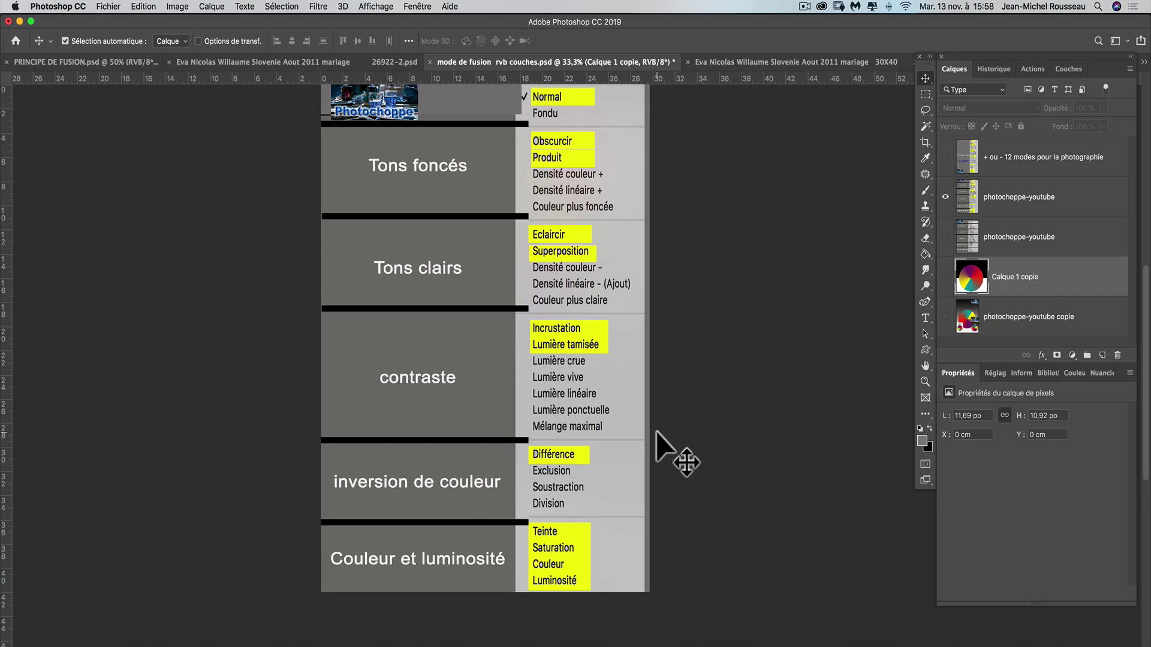
scroll(677, 455, "down", 4)
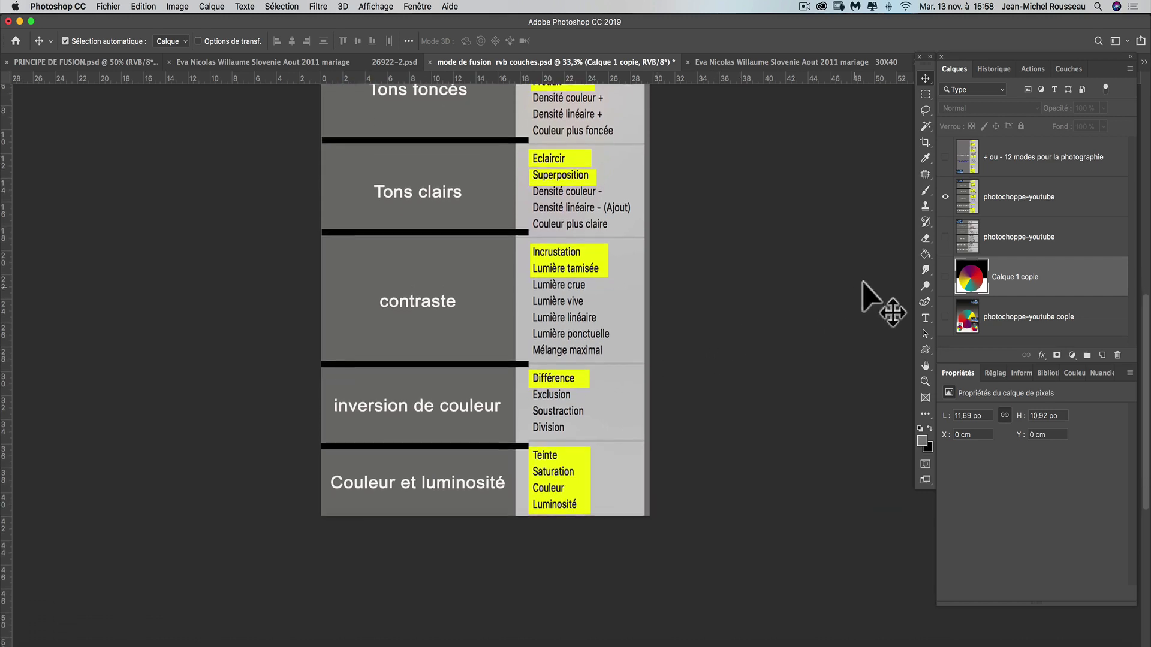
Step: Hide the yellow-highlighted photochoppe-youtube chart layer and show the Calque 1 copie and photochoppe-youtube copie colour wheel layers
left_click(945, 196)
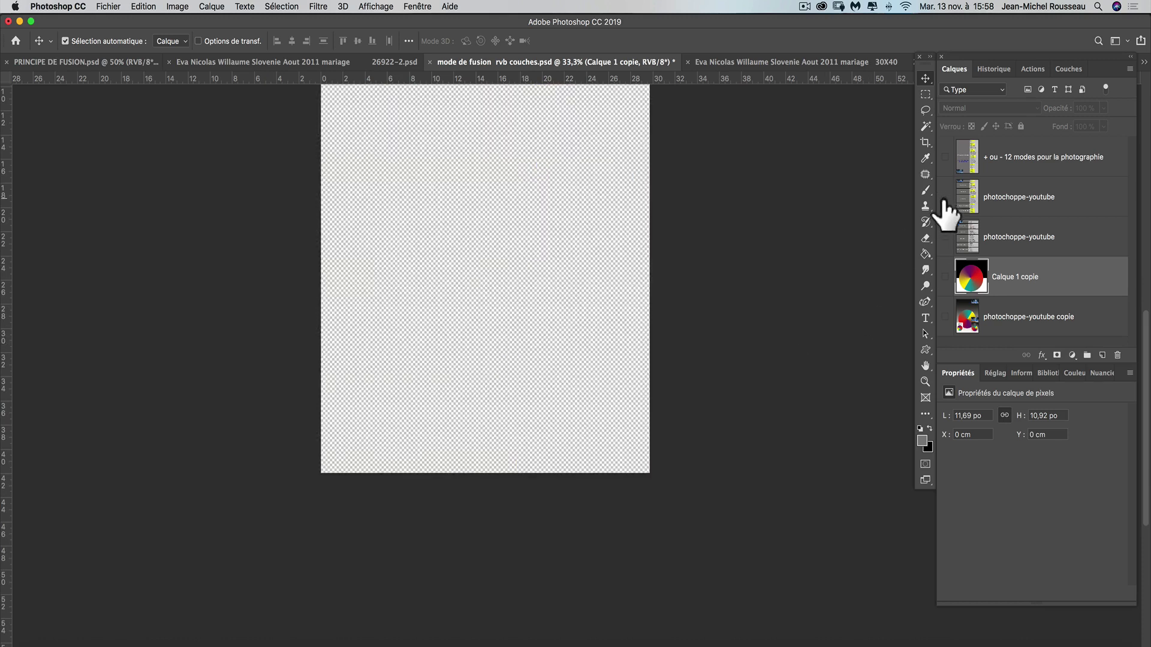
left_click(946, 276)
left_click(946, 316)
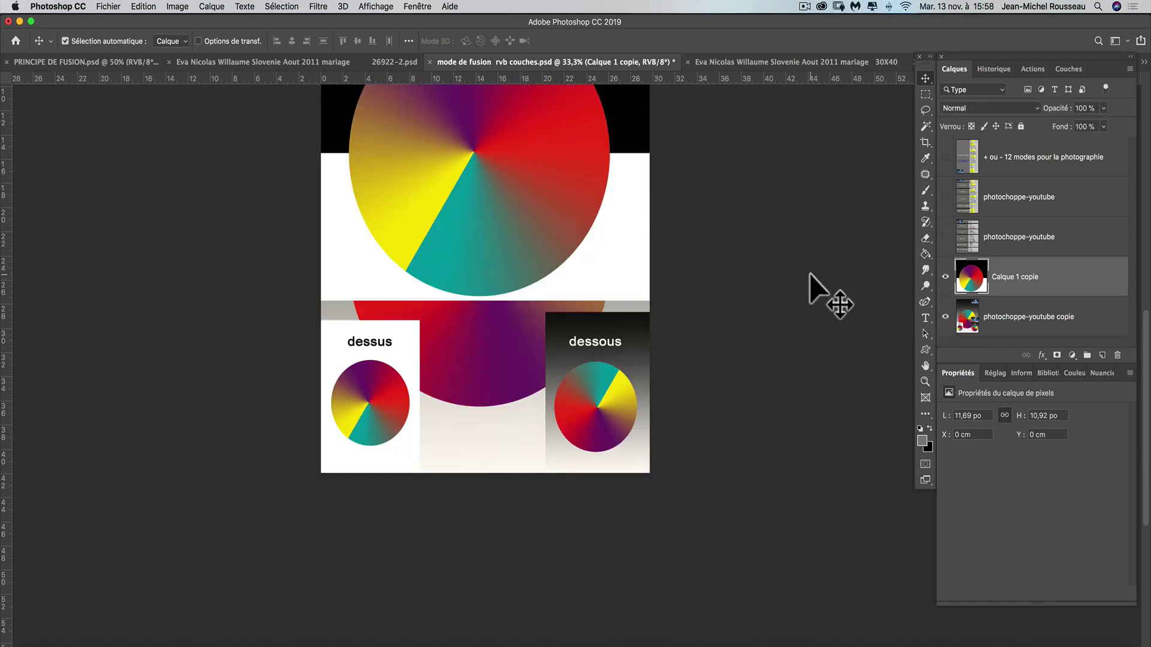
scroll(811, 277, "up", 4)
scroll(810, 274, "up", 1)
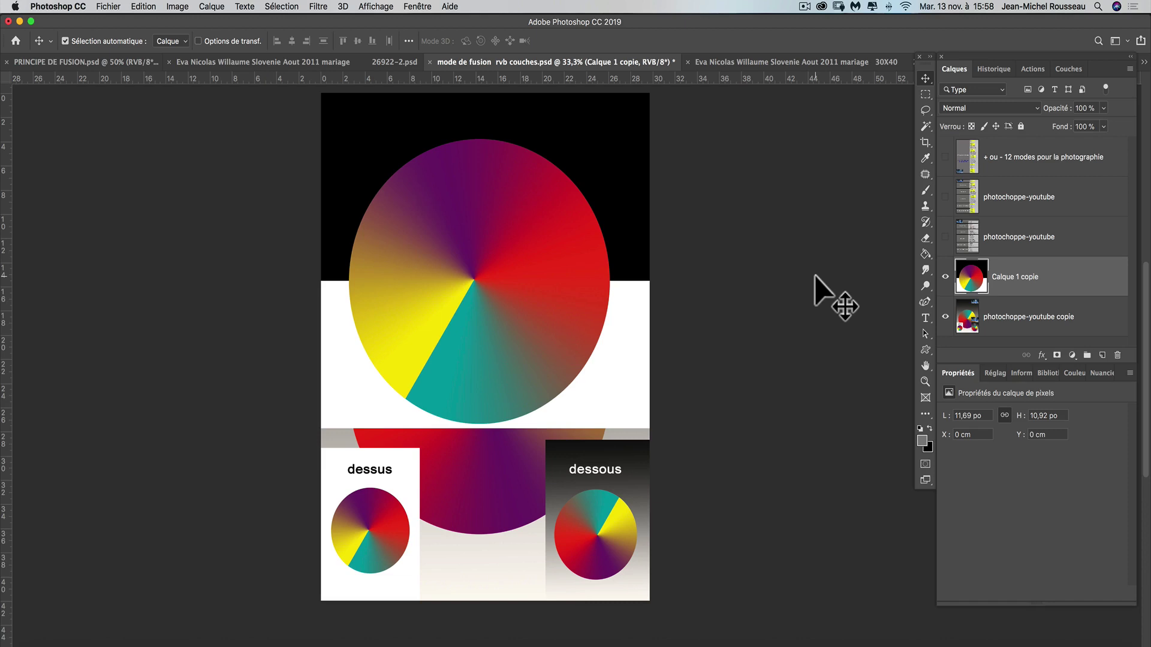
Step: Preview blending modes on Calque 1 copie while keeping it Normal, hide that layer and show the yellow-highlighted chart layer again
left_click(1024, 108)
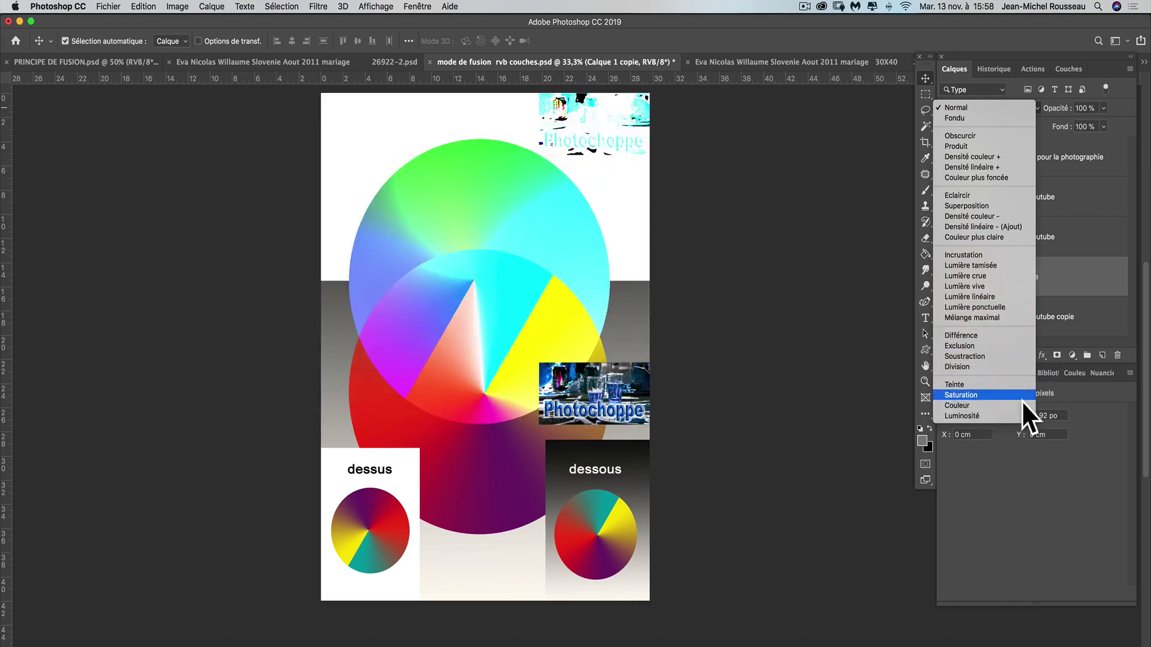
left_click(998, 509)
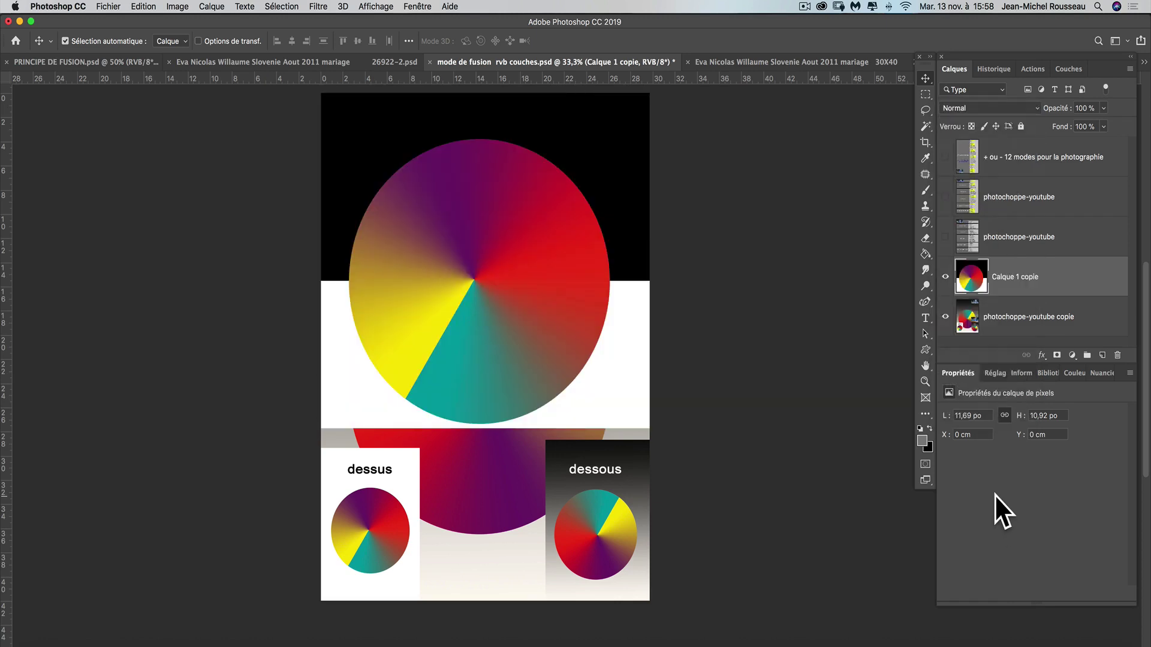
left_click(946, 277)
left_click(945, 197)
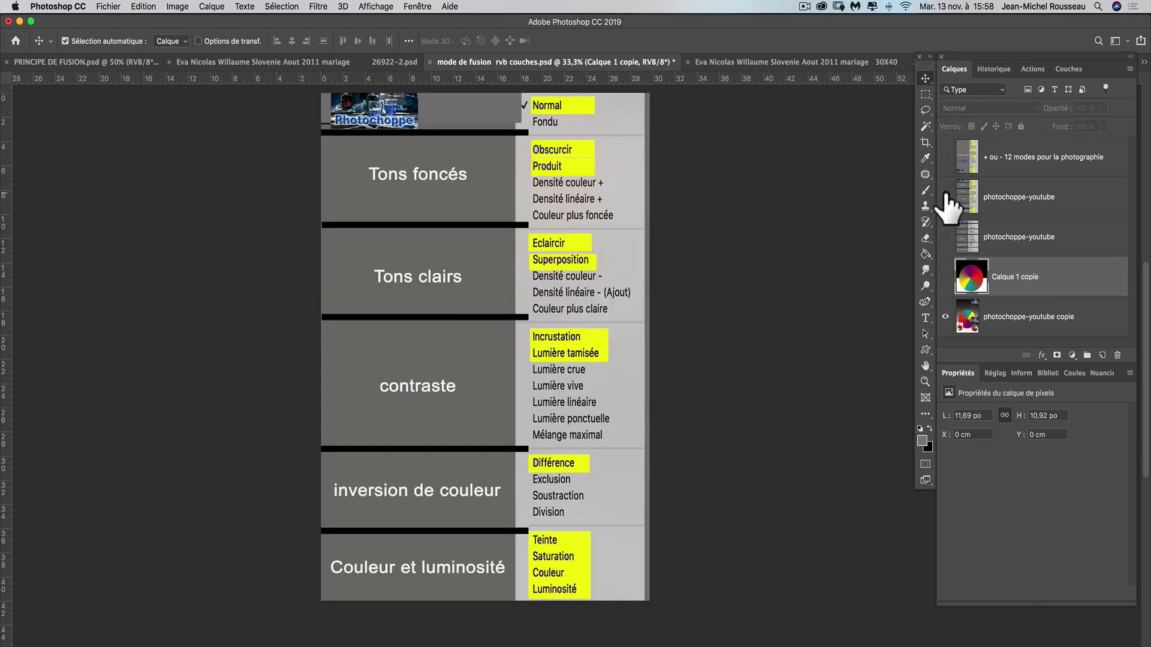